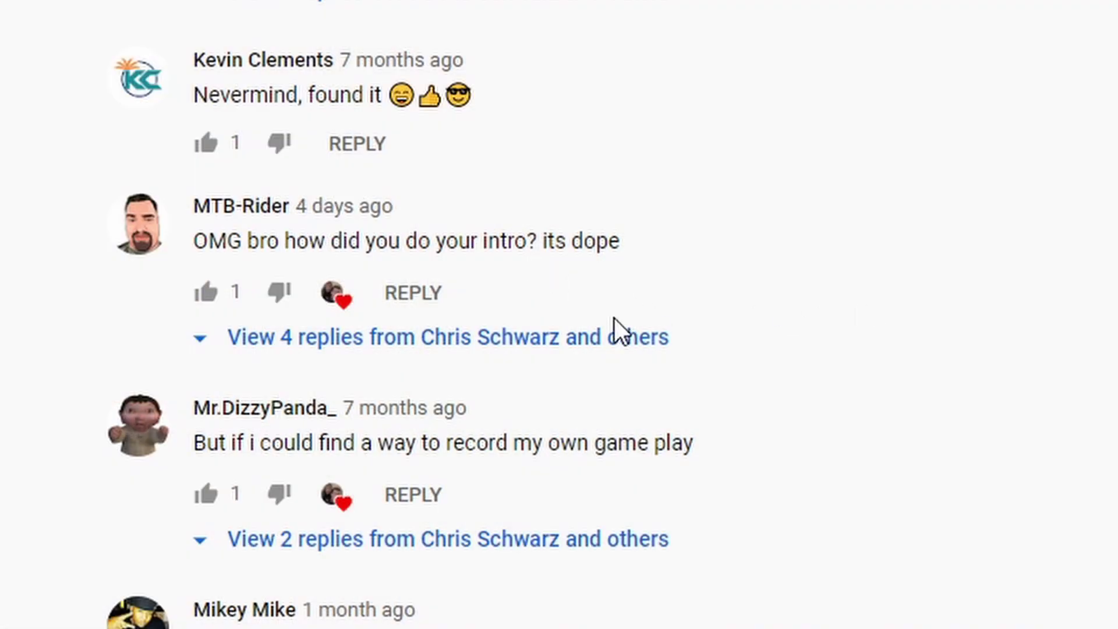
Step: Expand the 4 replies under the comment asking how the intro was made
{"action": "left_click", "coordinate": [616, 337]}
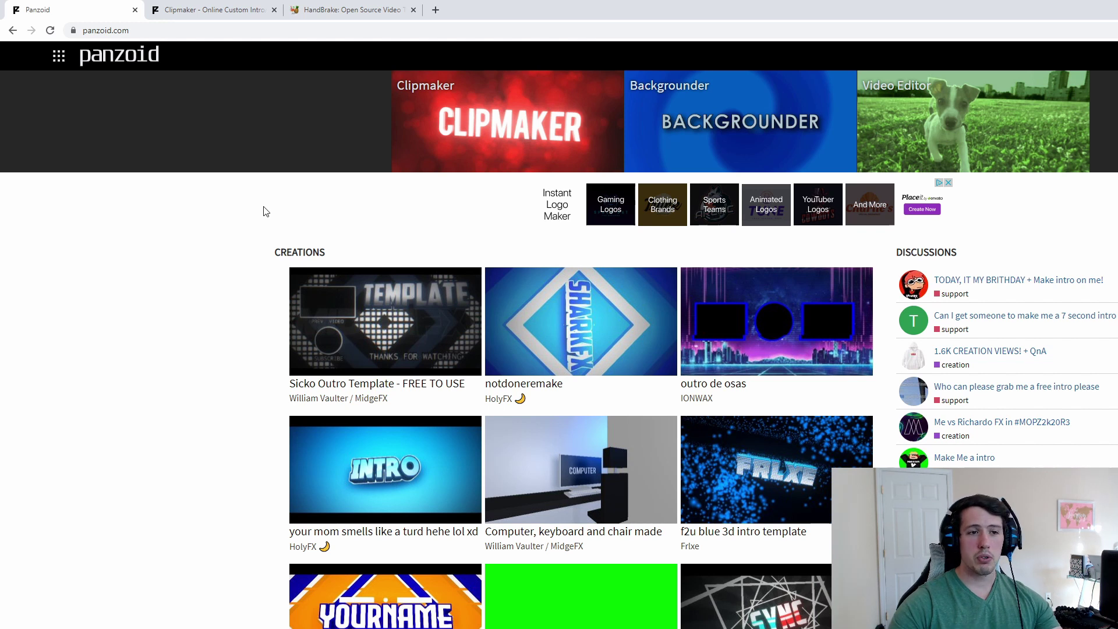
Step: Search Panzoid creations for 'stranger things' and browse the results for the Stranger Things Intro
{"action": "left_click", "coordinate": [298, 257]}
{"action": "left_click", "coordinate": [571, 95]}
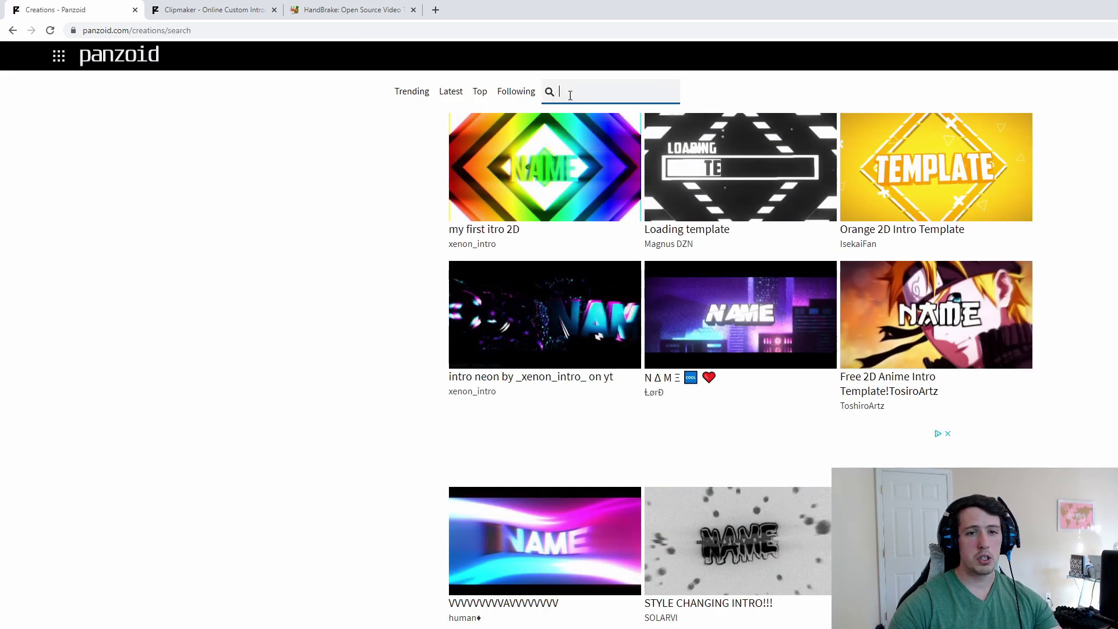
{"action": "type", "text": "stranger things"}
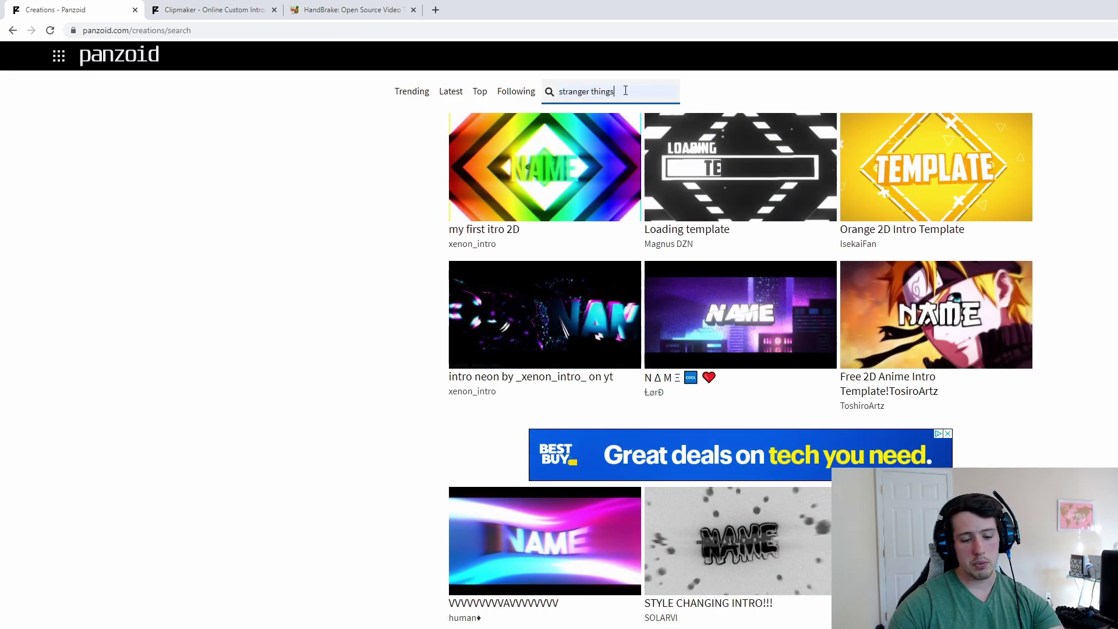
{"action": "key", "text": "Return"}
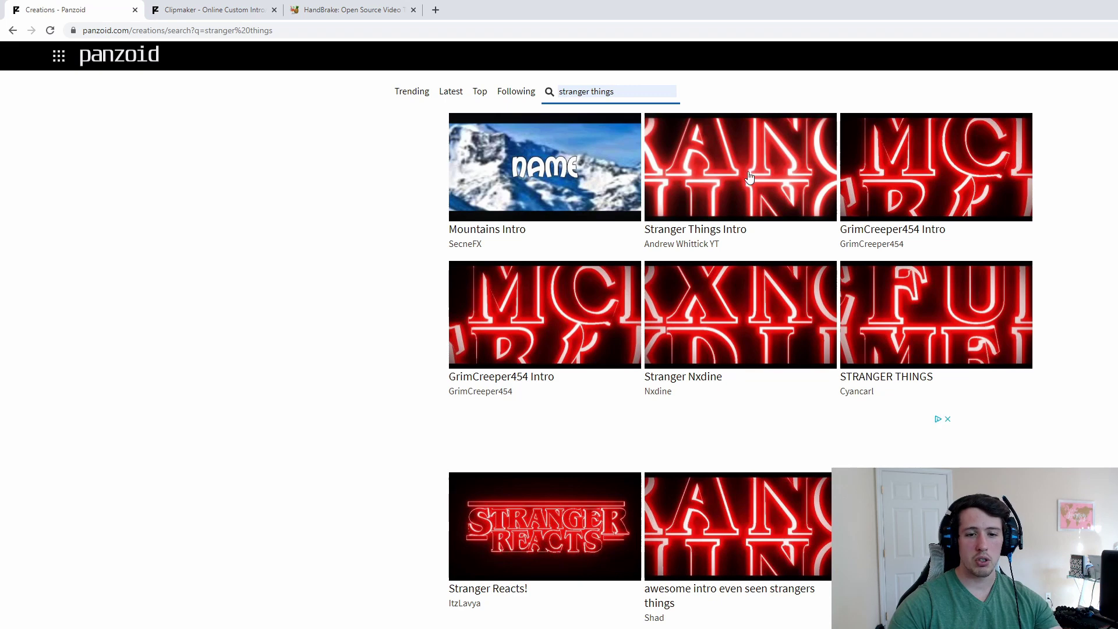
{"action": "scroll", "coordinate": [749, 177], "scroll_direction": "down", "scroll_amount": 4}
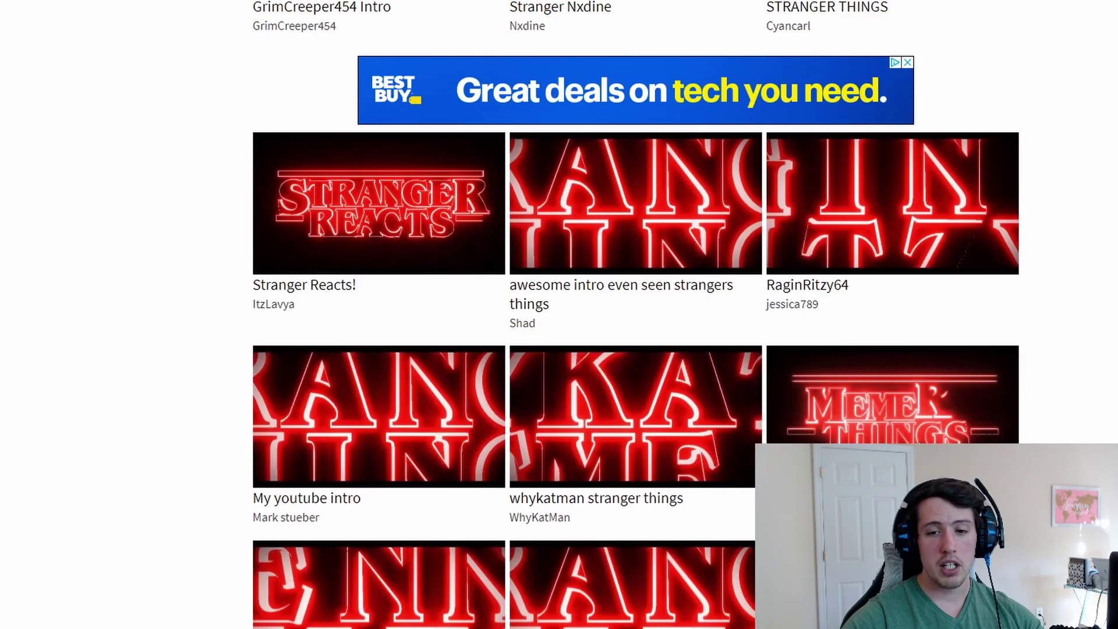
{"action": "scroll", "coordinate": [941, 313], "scroll_direction": "down", "scroll_amount": 5}
{"action": "scroll", "coordinate": [932, 287], "scroll_direction": "down", "scroll_amount": 3}
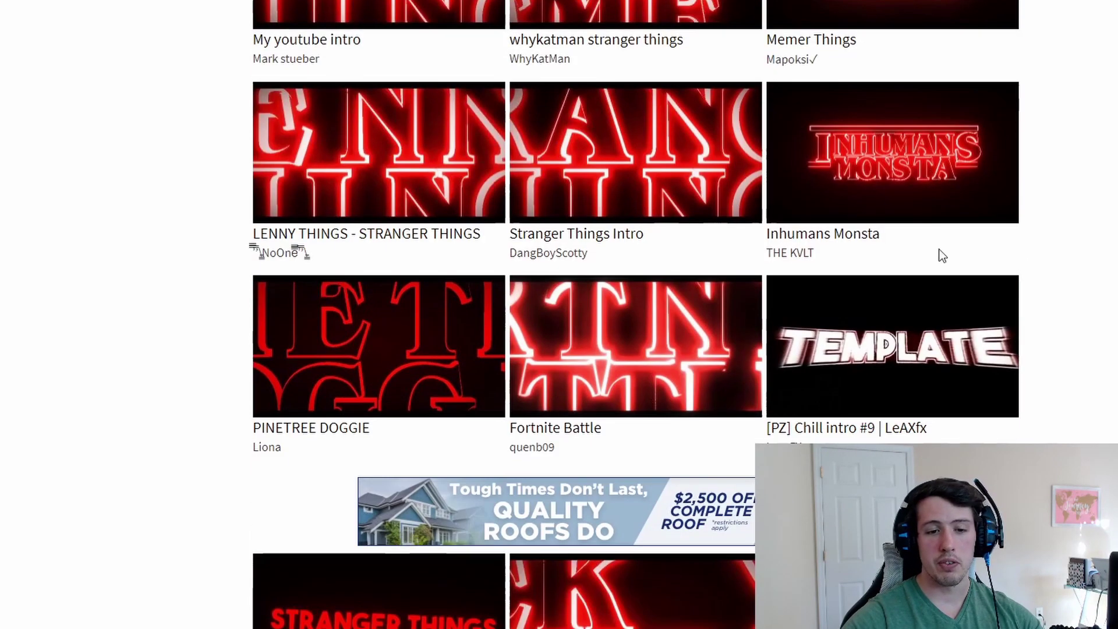
{"action": "scroll", "coordinate": [935, 124], "scroll_direction": "up", "scroll_amount": 3}
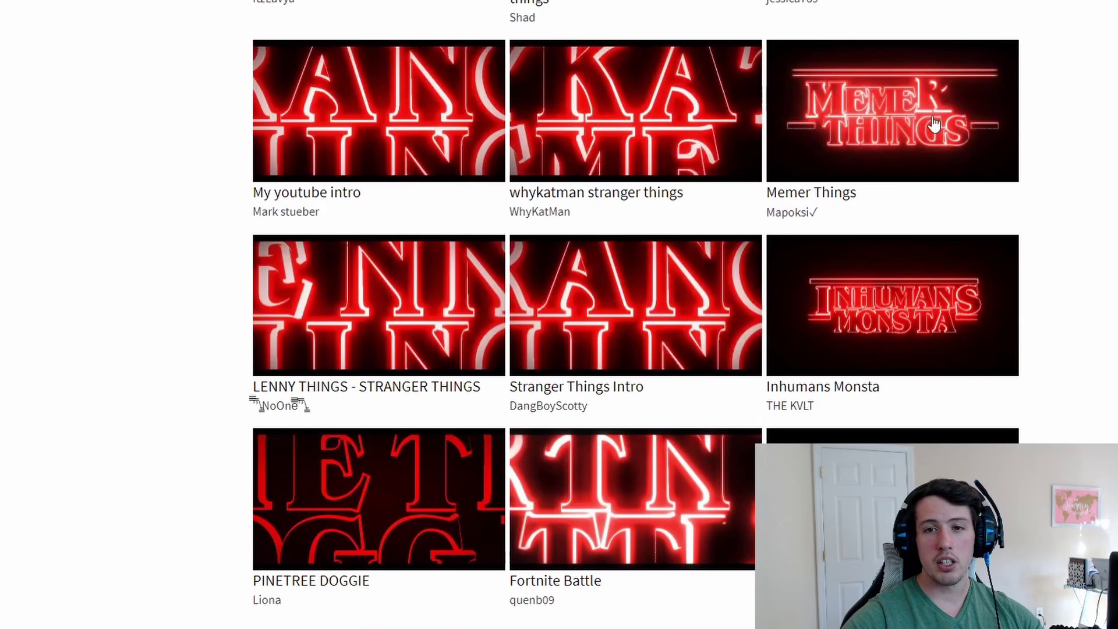
{"action": "scroll", "coordinate": [885, 137], "scroll_direction": "up", "scroll_amount": 12}
{"action": "scroll", "coordinate": [581, 200], "scroll_direction": "down", "scroll_amount": 9}
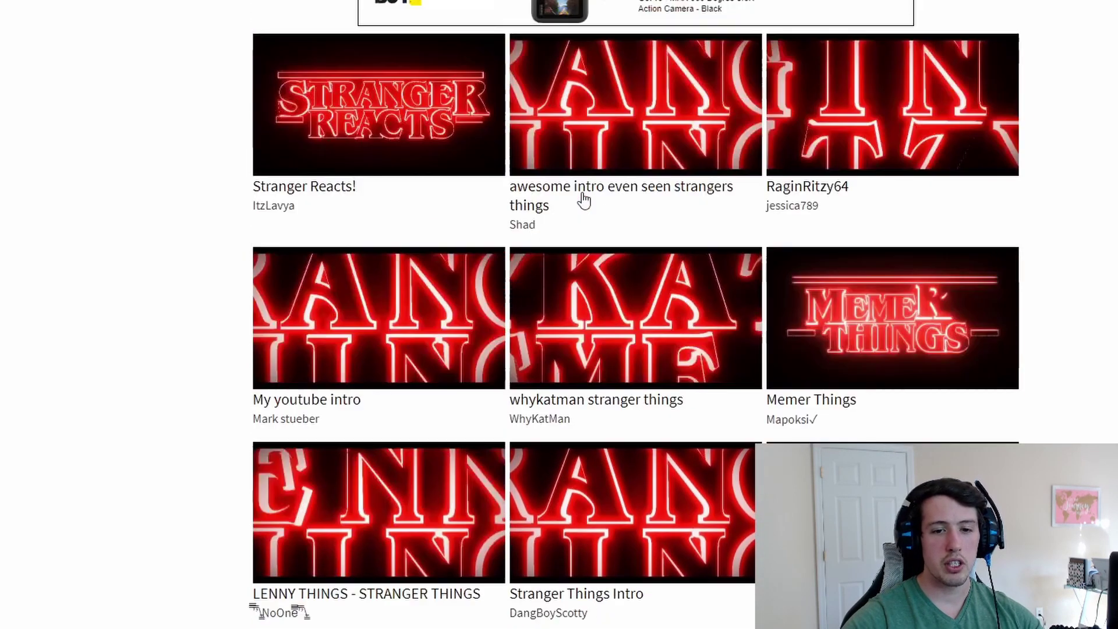
{"action": "scroll", "coordinate": [407, 166], "scroll_direction": "down", "scroll_amount": 8}
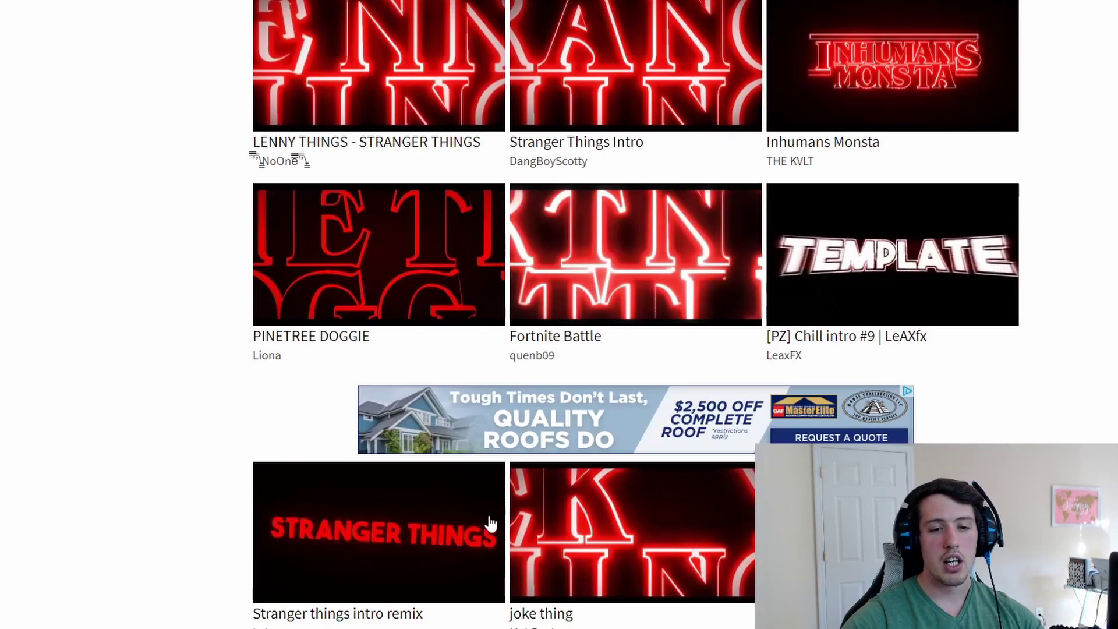
{"action": "scroll", "coordinate": [490, 514], "scroll_direction": "up", "scroll_amount": 2}
{"action": "scroll", "coordinate": [489, 507], "scroll_direction": "down", "scroll_amount": 12}
{"action": "scroll", "coordinate": [488, 501], "scroll_direction": "up", "scroll_amount": 15}
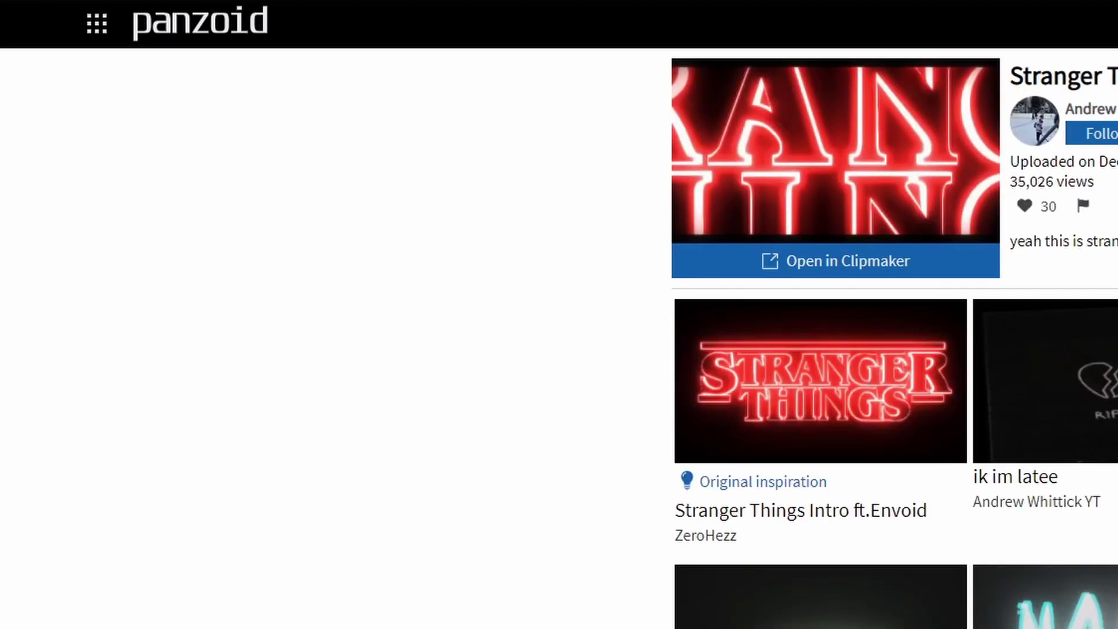
Step: Load the Stranger Things Intro into Clipmaker, check its 3D object list, and return to Project options
{"action": "left_click", "coordinate": [845, 271]}
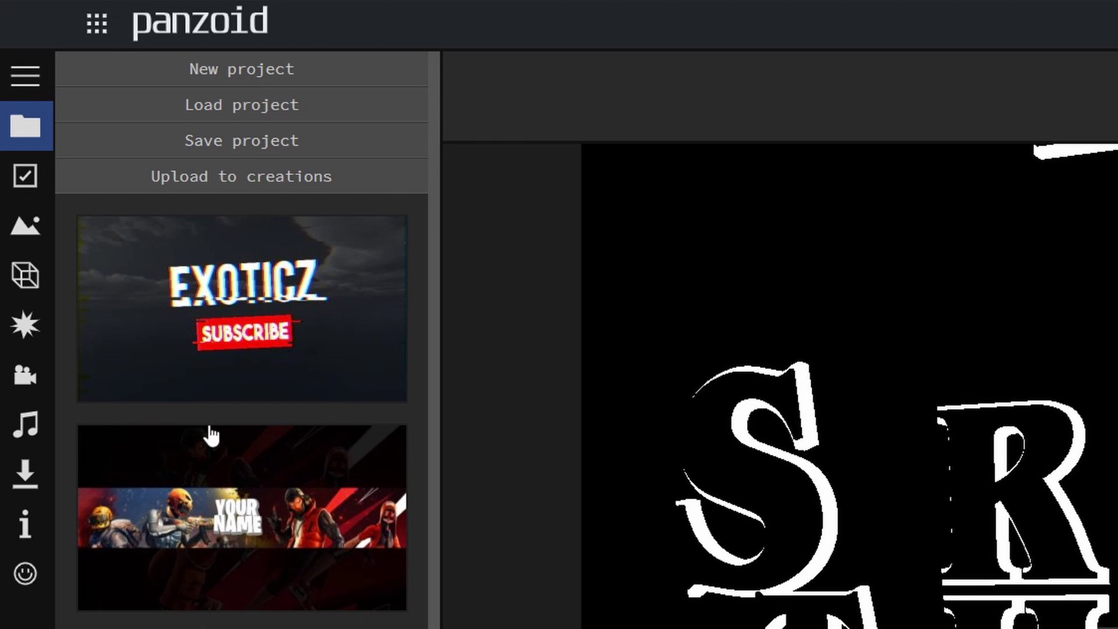
{"action": "scroll", "coordinate": [242, 338], "scroll_direction": "down", "scroll_amount": 3}
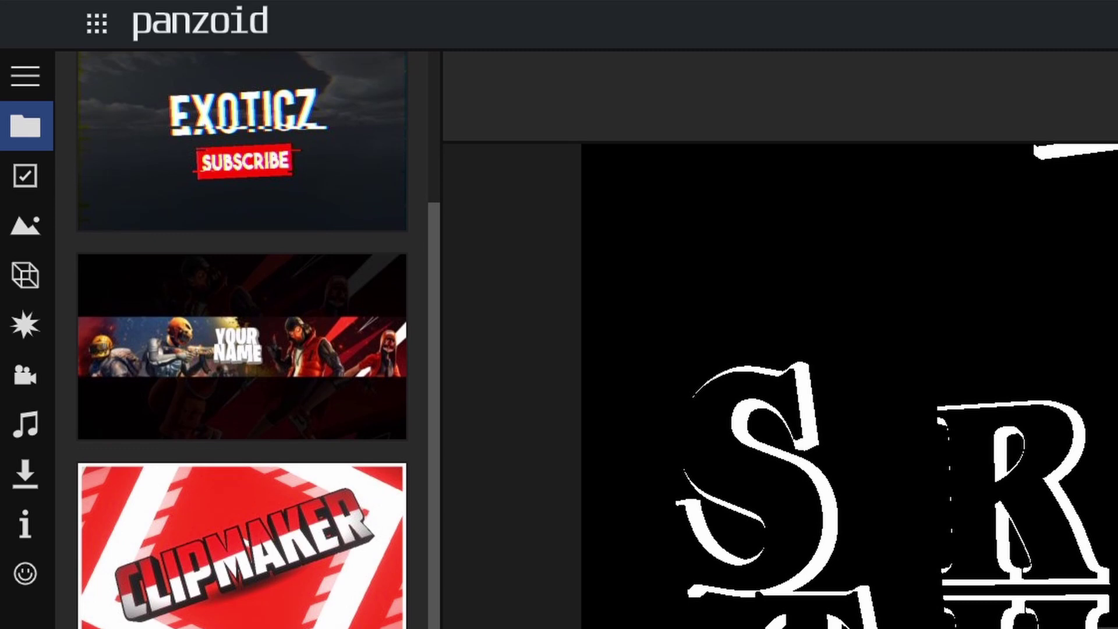
{"action": "left_click", "coordinate": [19, 275]}
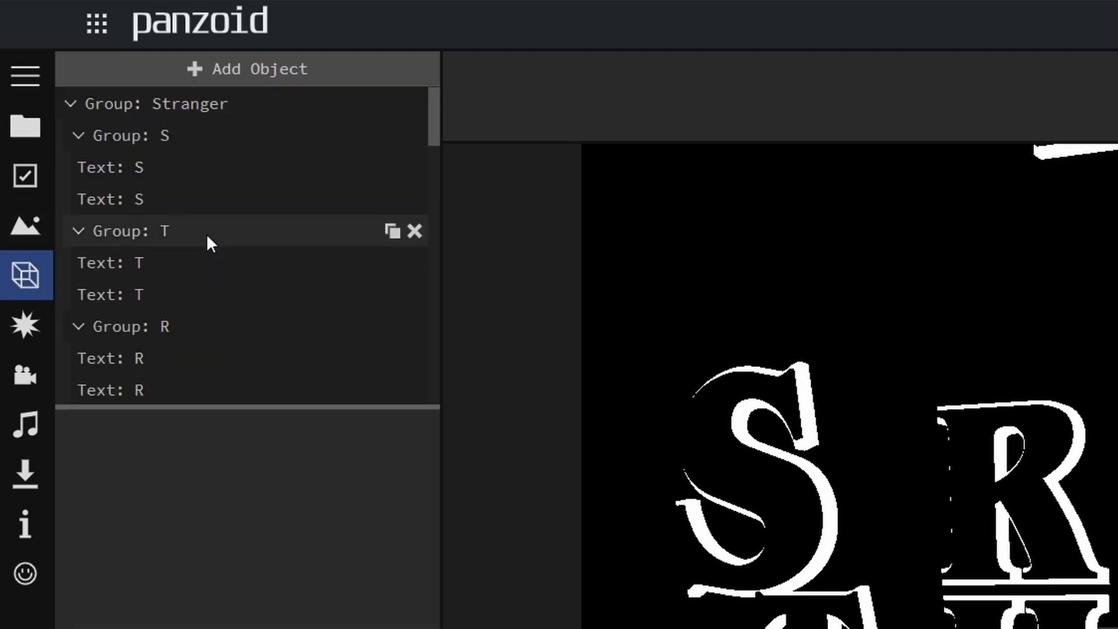
{"action": "left_click", "coordinate": [26, 129]}
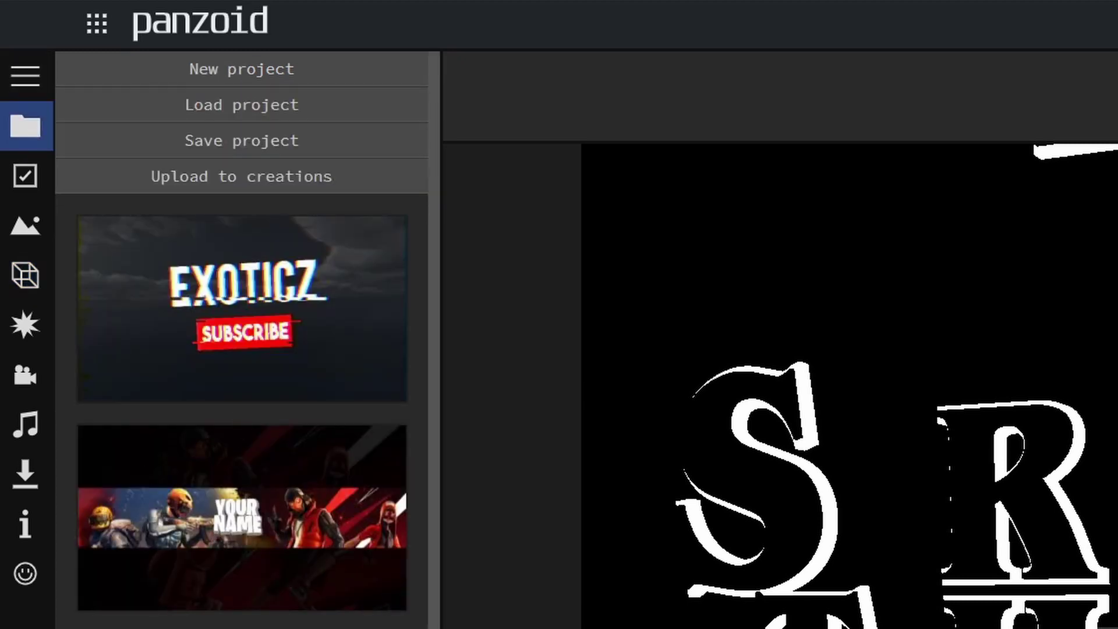
{"action": "left_click", "coordinate": [42, 277]}
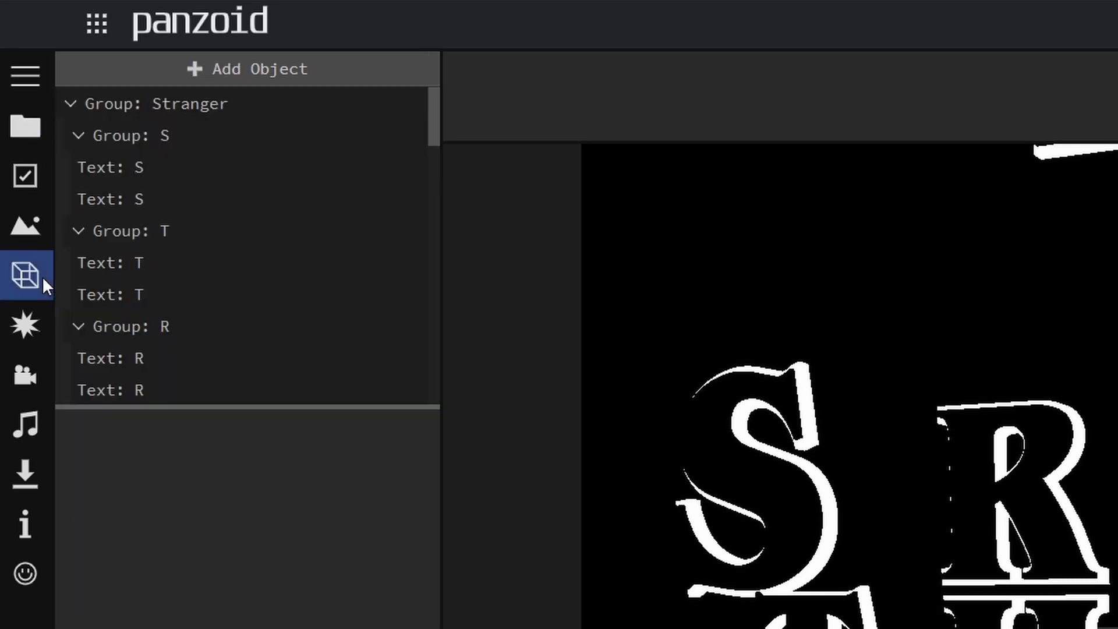
{"action": "left_click", "coordinate": [21, 129]}
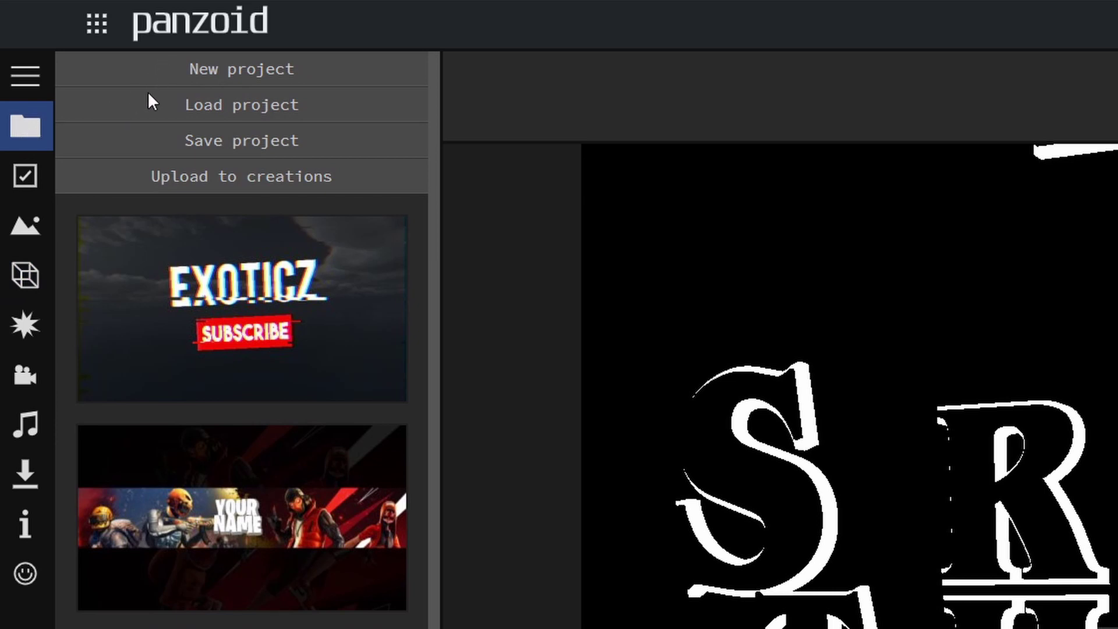
Step: Keep the video resolution at 1920x1080 (1080p), then show the Stranger group's 3D object list
{"action": "left_click", "coordinate": [17, 174]}
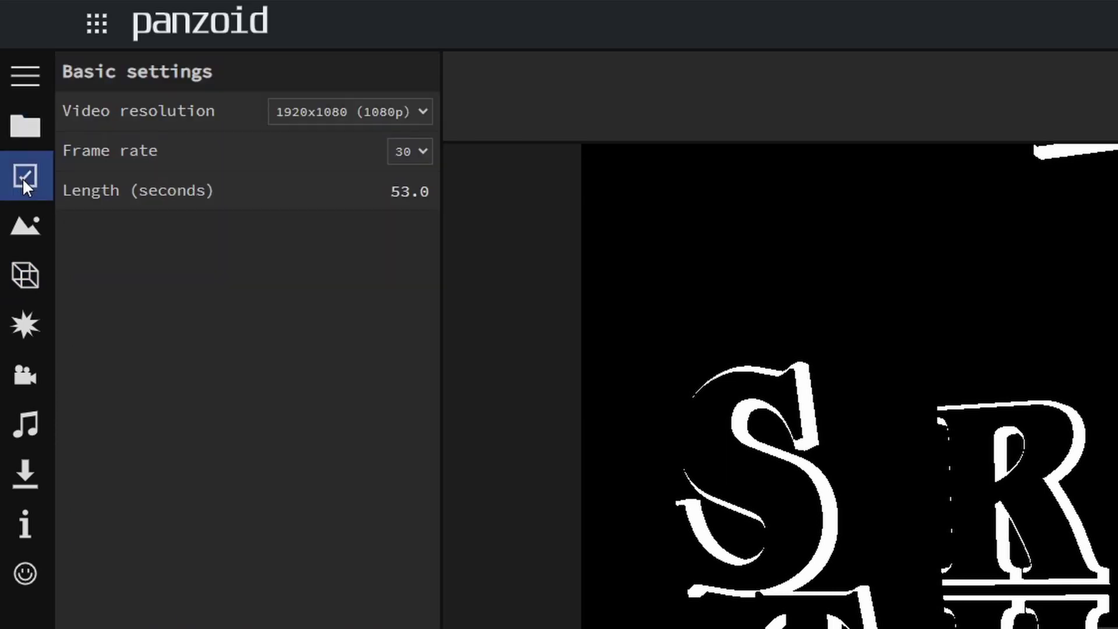
{"action": "left_click", "coordinate": [423, 116]}
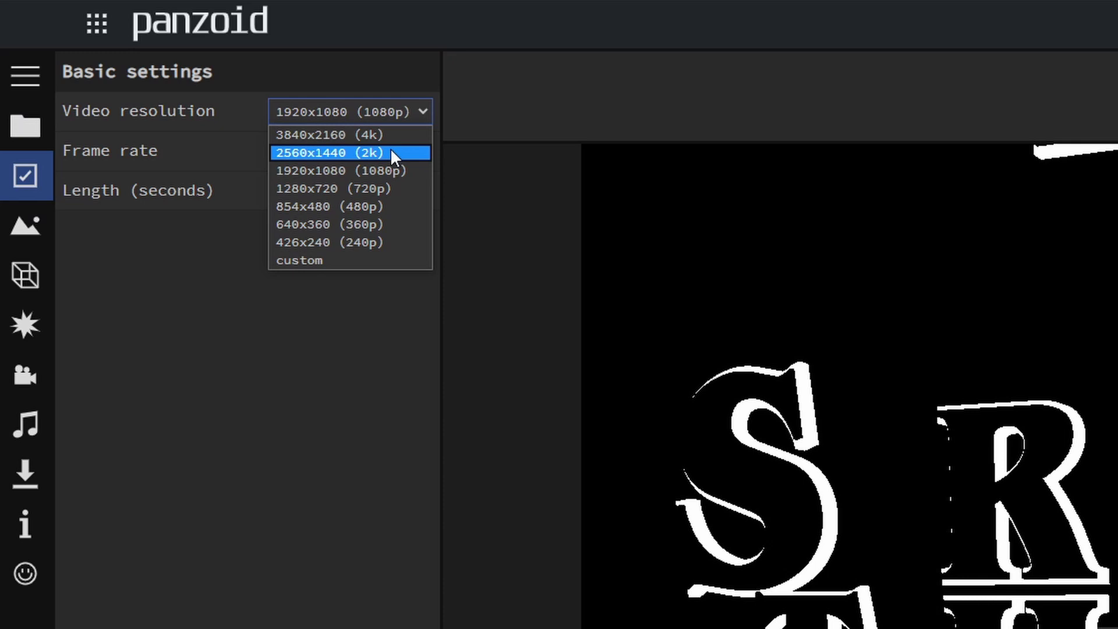
{"action": "left_click", "coordinate": [205, 257]}
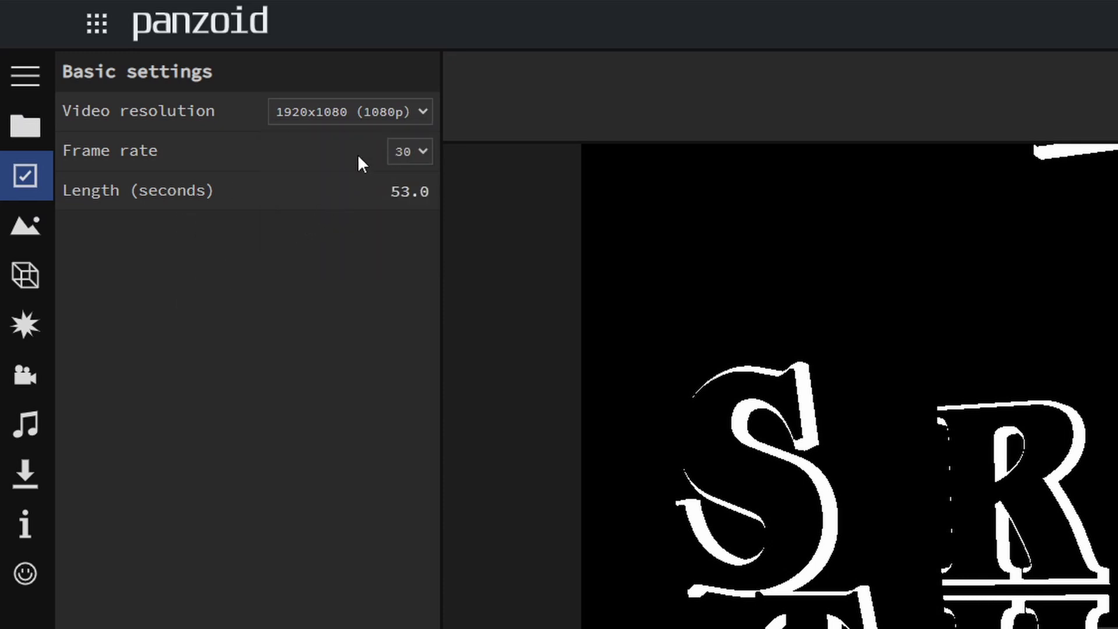
{"action": "left_click", "coordinate": [25, 275]}
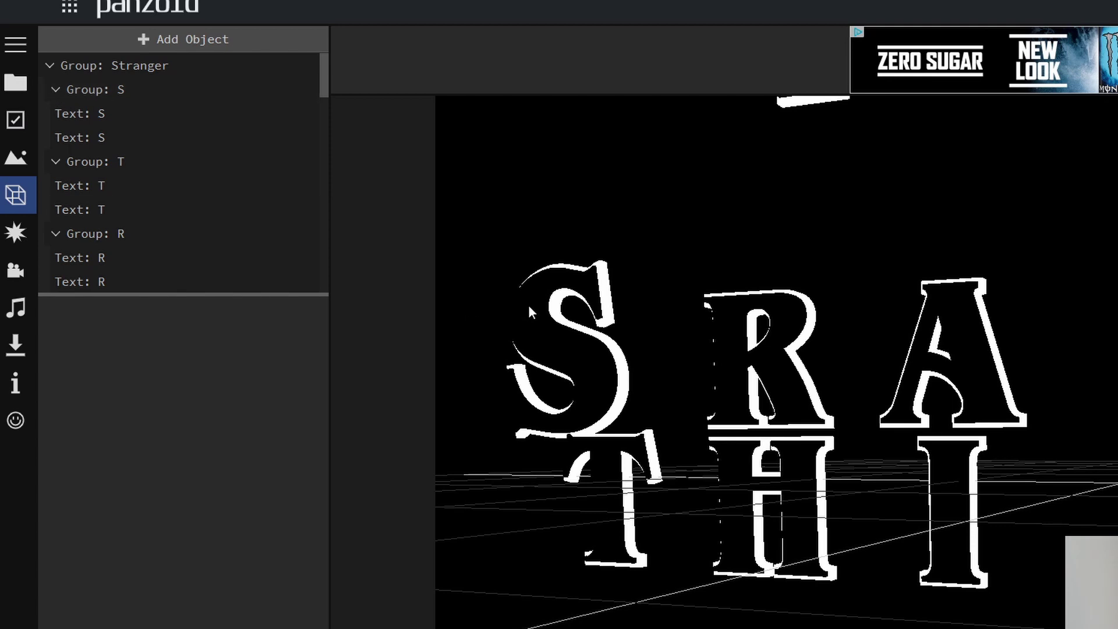
Step: Change both text objects in the S letter group to the letter C
{"action": "left_click", "coordinate": [115, 87]}
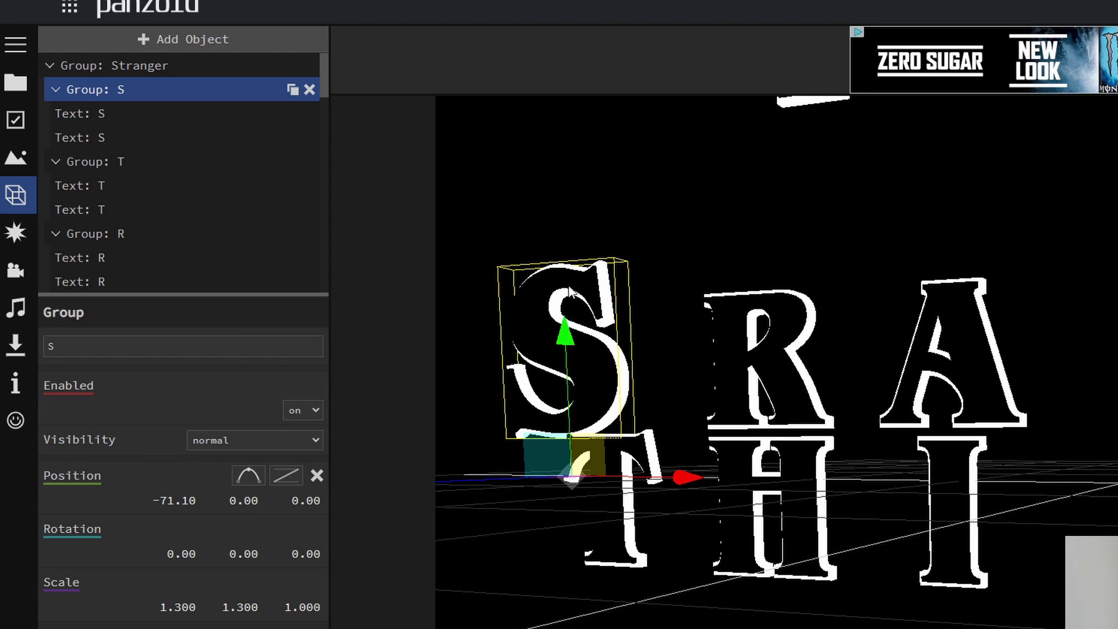
{"action": "left_click_drag", "start_coordinate": [715, 239], "coordinate": [676, 260]}
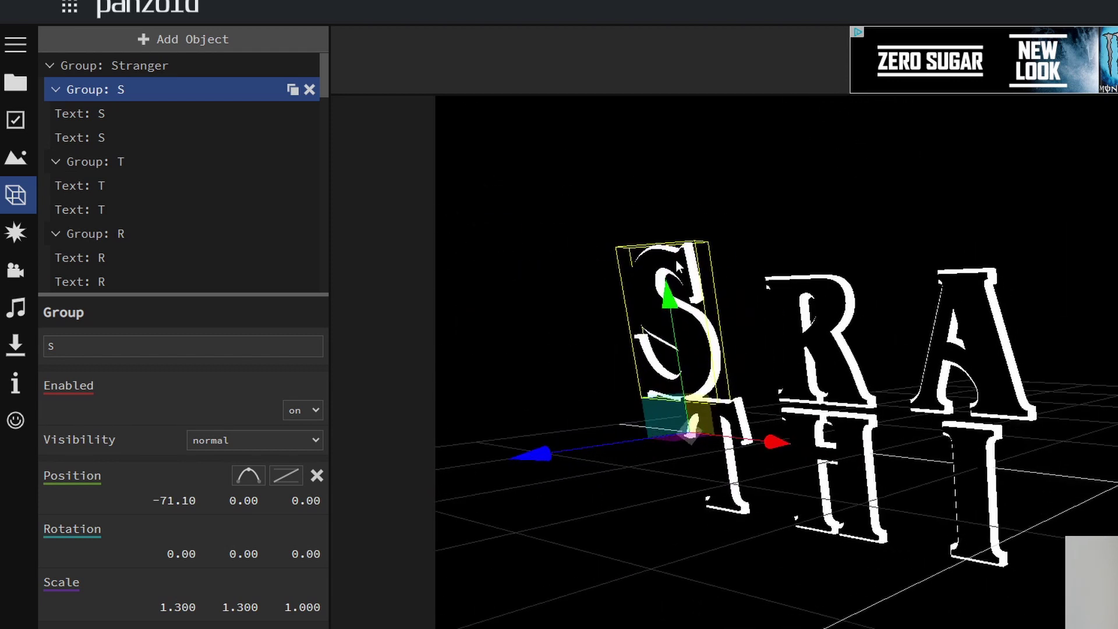
{"action": "left_click", "coordinate": [175, 114]}
{"action": "left_click", "coordinate": [125, 343]}
{"action": "type", "text": "c"}
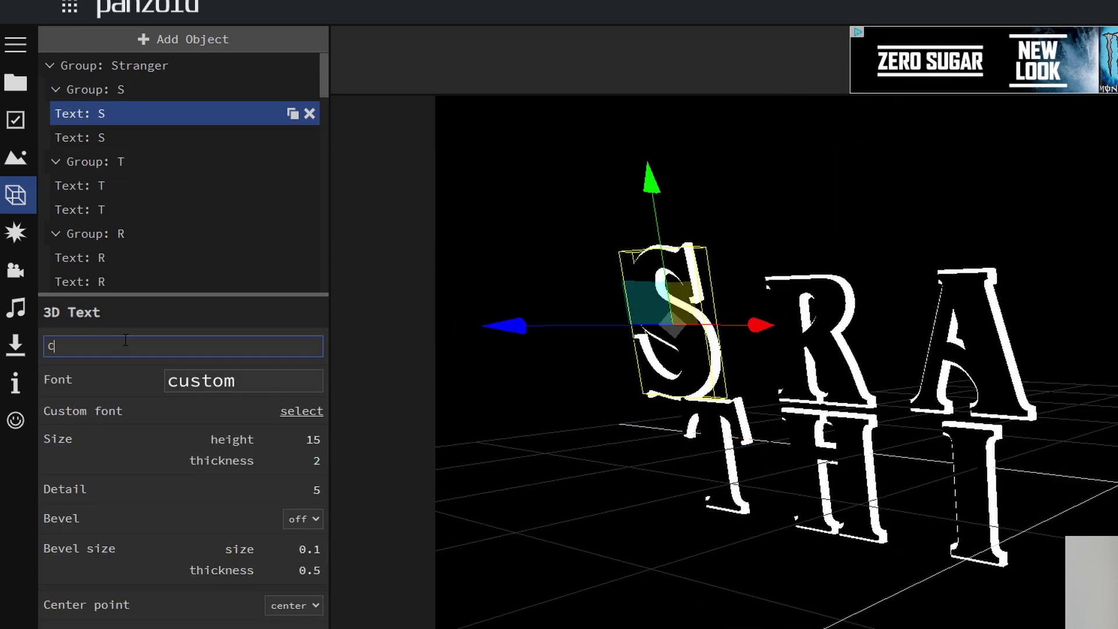
{"action": "left_click", "coordinate": [103, 137]}
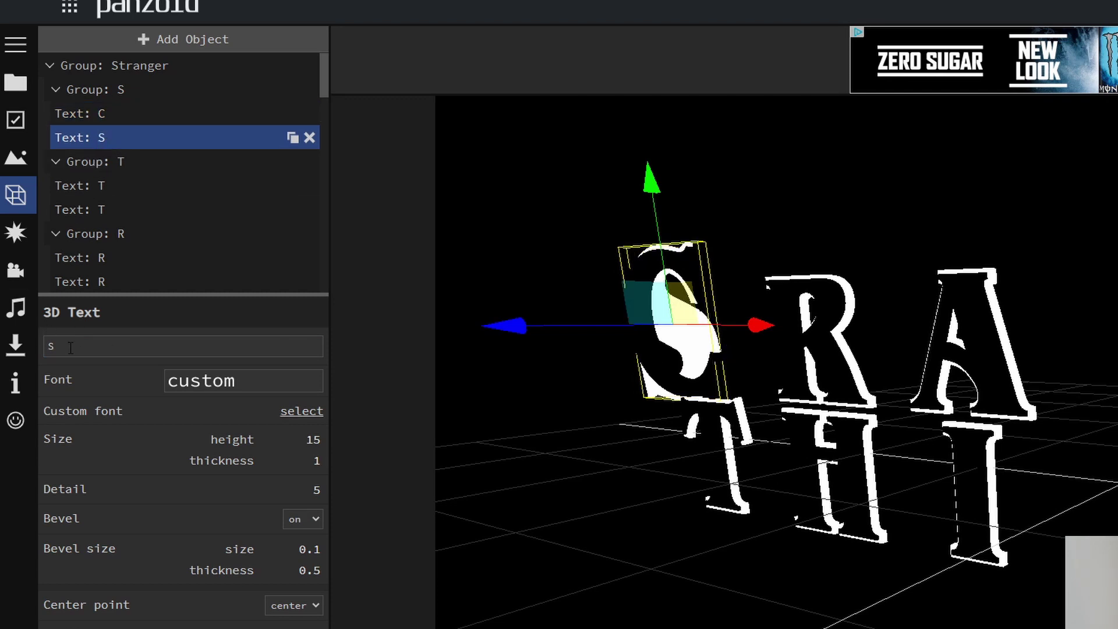
{"action": "left_click", "coordinate": [71, 348]}
{"action": "type", "text": "c"}
{"action": "left_click", "coordinate": [62, 359]}
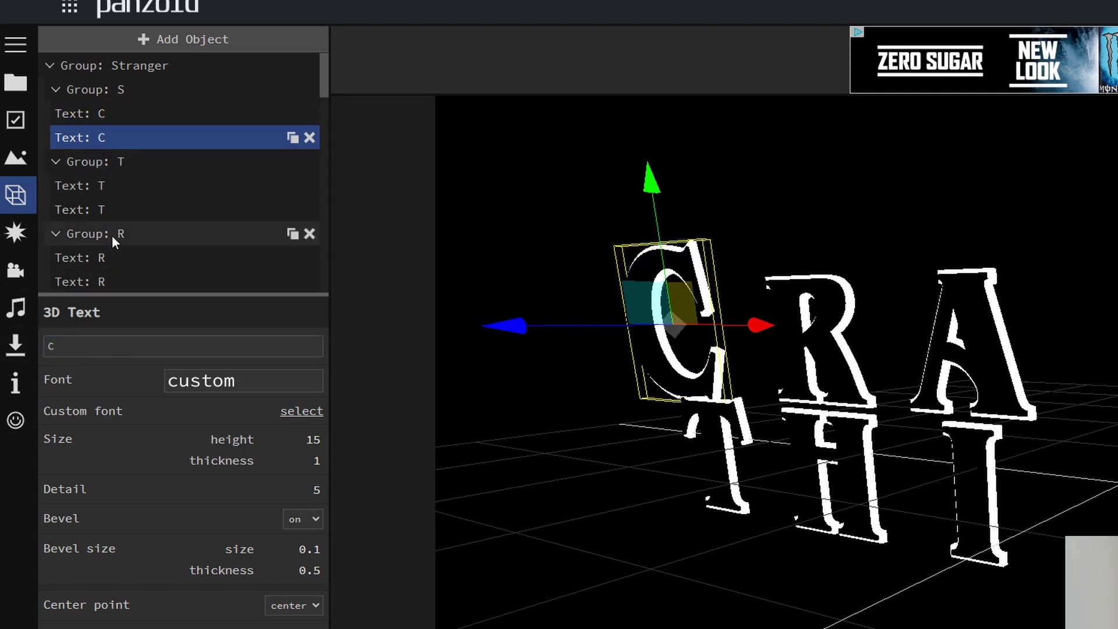
Step: Change both text objects in the T letter group to the letter H
{"action": "left_click", "coordinate": [125, 190]}
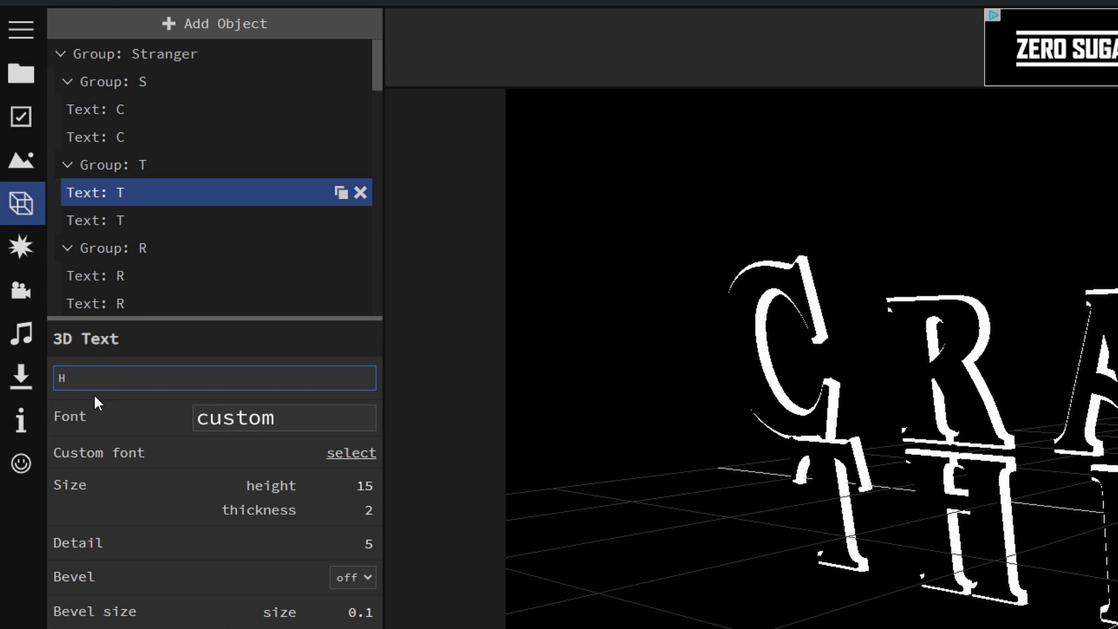
{"action": "left_click", "coordinate": [120, 221]}
{"action": "left_click", "coordinate": [98, 376]}
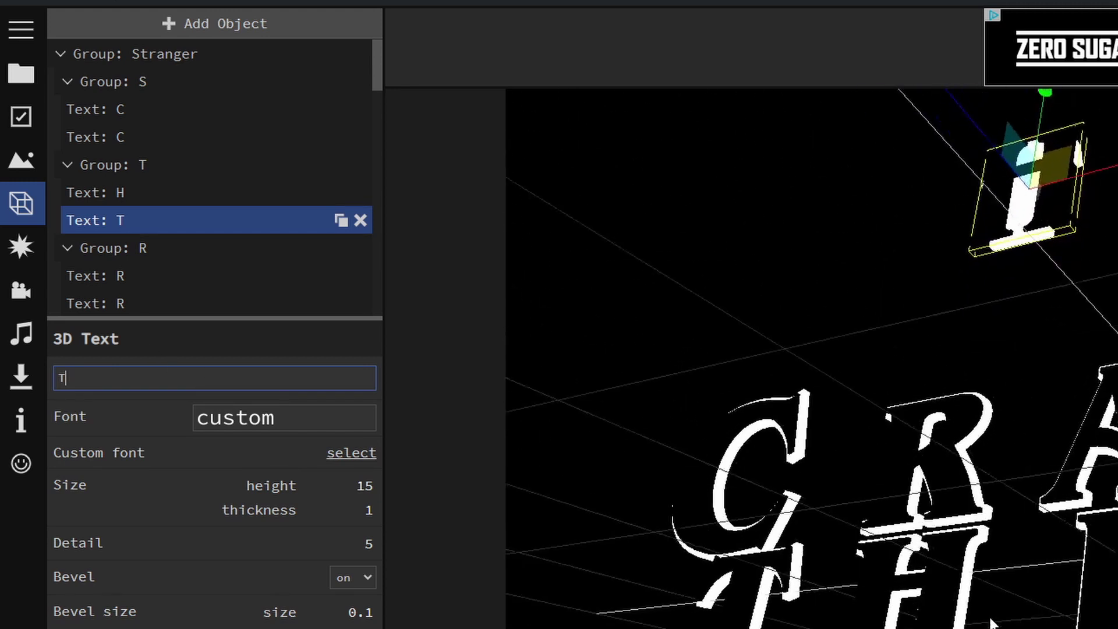
{"action": "key", "text": "BackSpace"}
{"action": "type", "text": "H"}
{"action": "key", "text": "BackSpace"}
{"action": "type", "text": "T"}
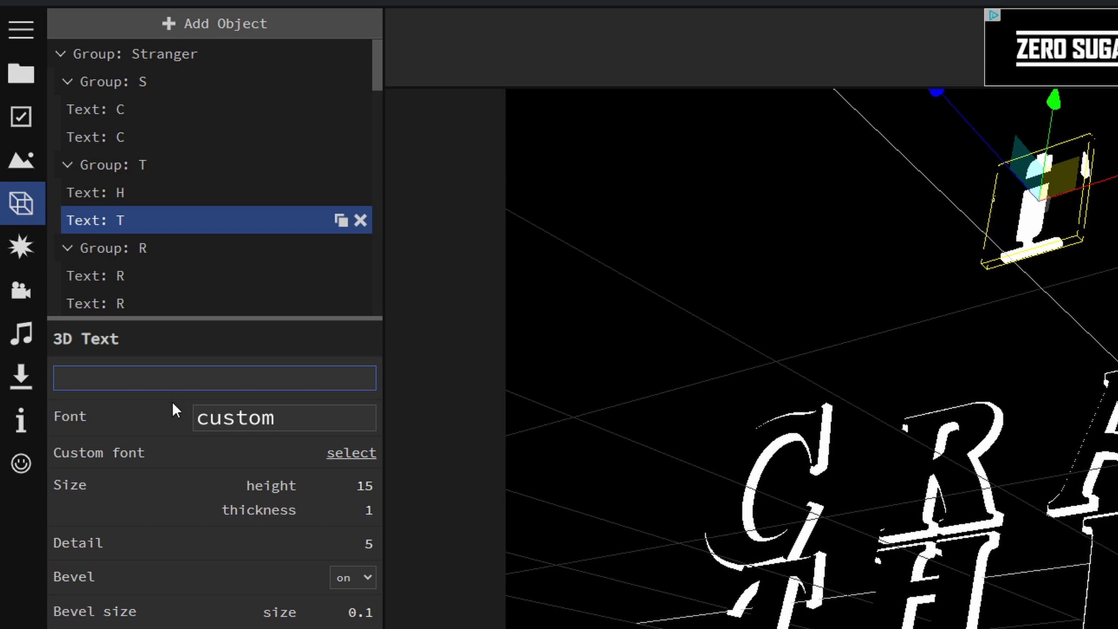
{"action": "type", "text": "H"}
{"action": "key", "text": "Return"}
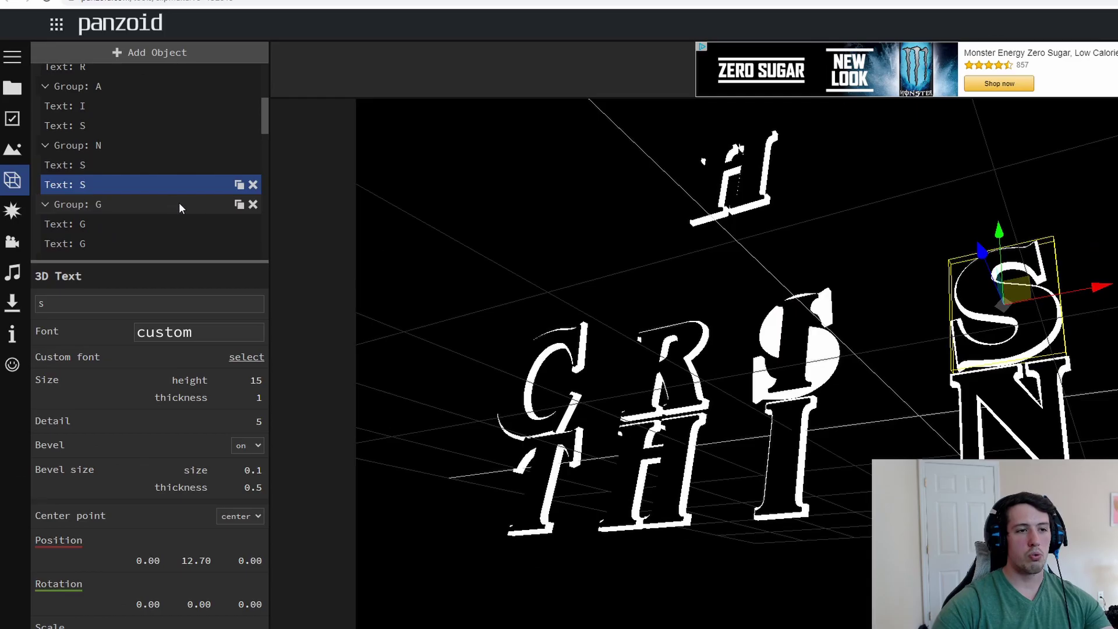
Step: Delete the E letter group from the top word and duplicate the C letter group
{"action": "left_click", "coordinate": [253, 205]}
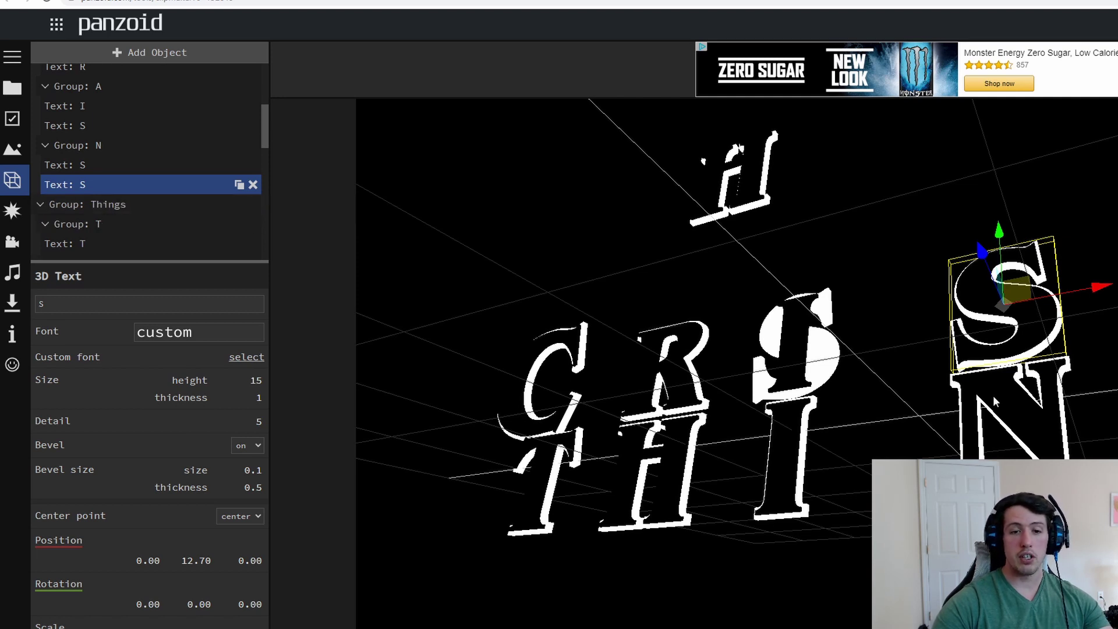
{"action": "scroll", "coordinate": [221, 174], "scroll_direction": "up", "scroll_amount": 4}
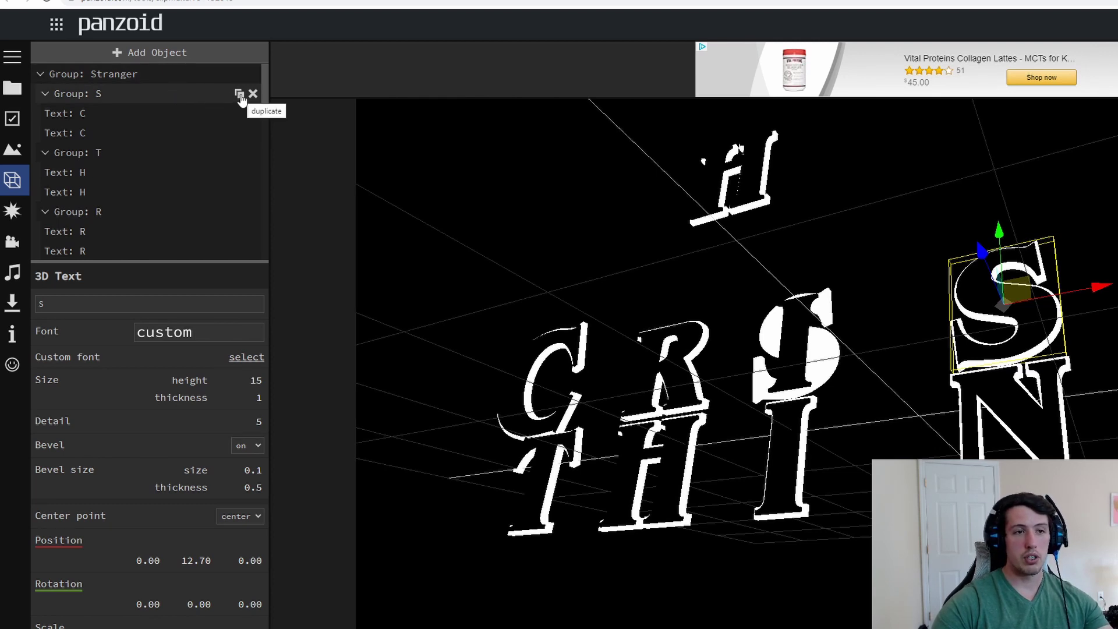
{"action": "left_click", "coordinate": [239, 95]}
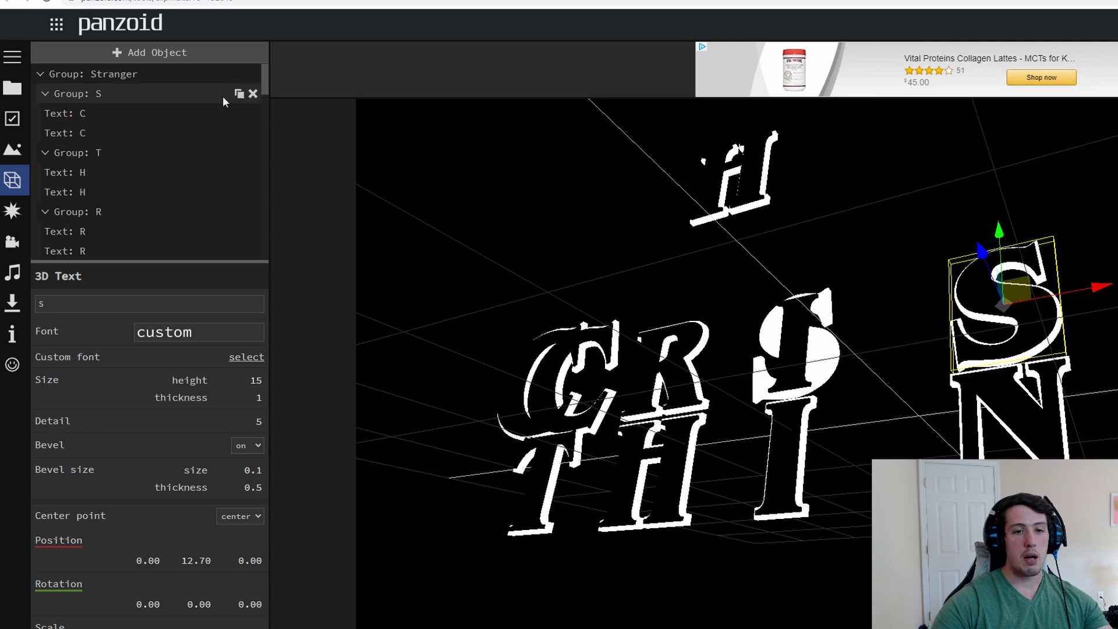
{"action": "scroll", "coordinate": [212, 127], "scroll_direction": "down", "scroll_amount": 5}
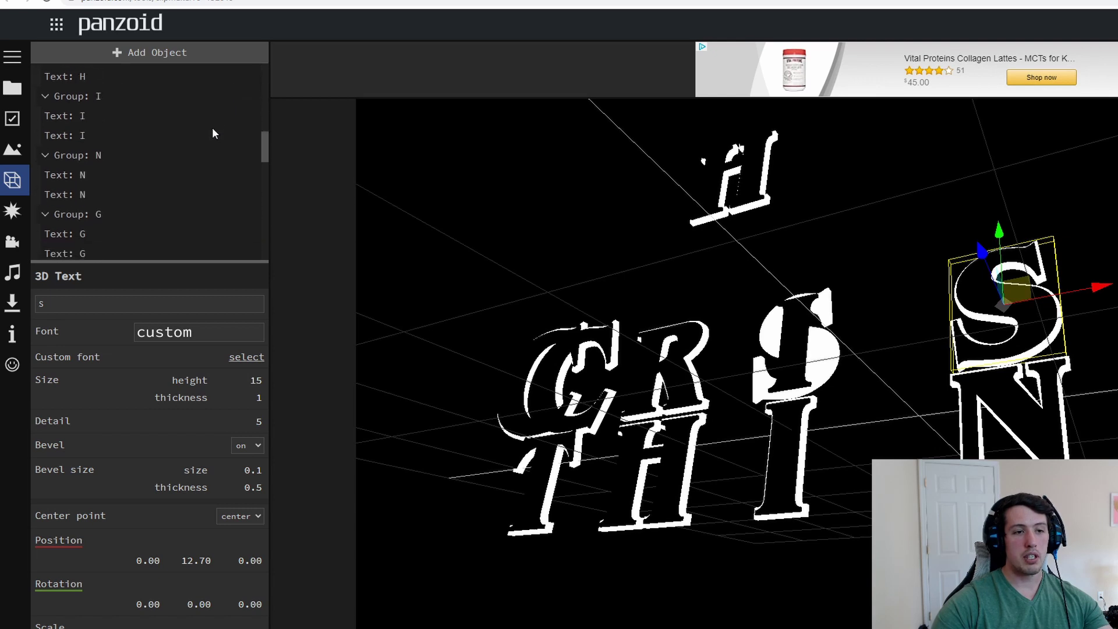
Step: Retype the duplicated group's two letters as E and try repositioning the new E
{"action": "left_click", "coordinate": [184, 212]}
{"action": "left_click", "coordinate": [149, 235]}
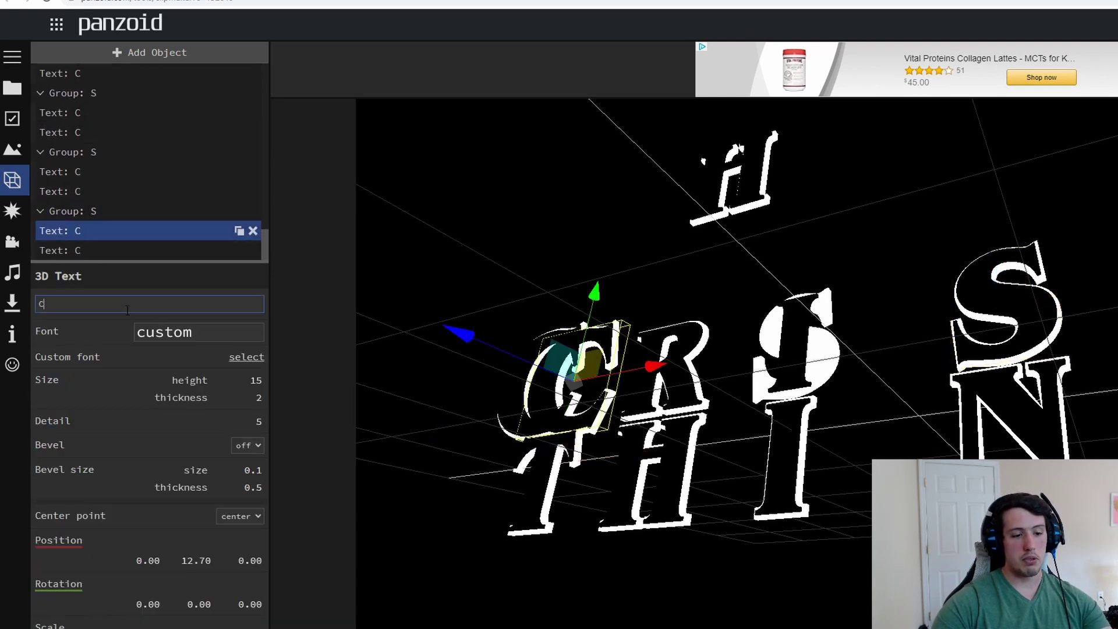
{"action": "key", "text": "BackSpace"}
{"action": "type", "text": "E"}
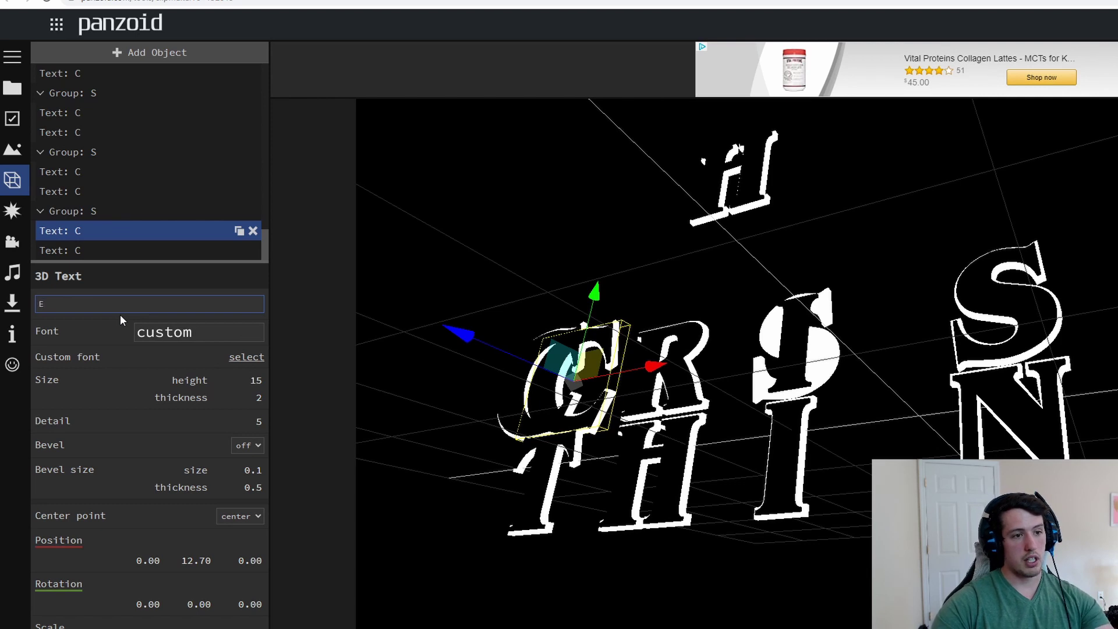
{"action": "left_click", "coordinate": [93, 248]}
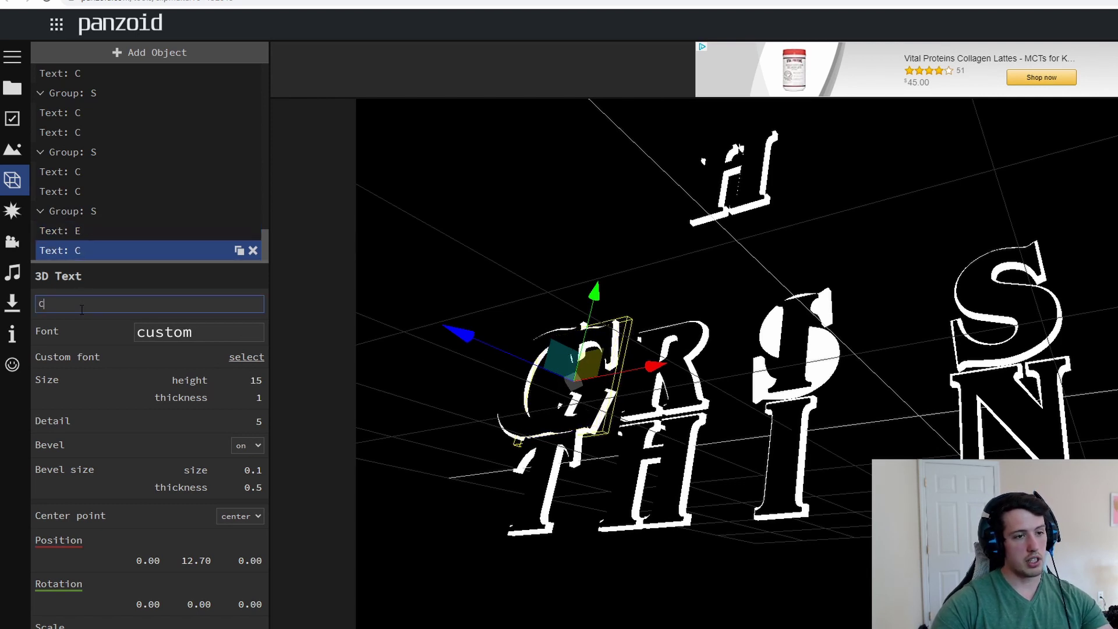
{"action": "key", "text": "BackSpace"}
{"action": "type", "text": "E"}
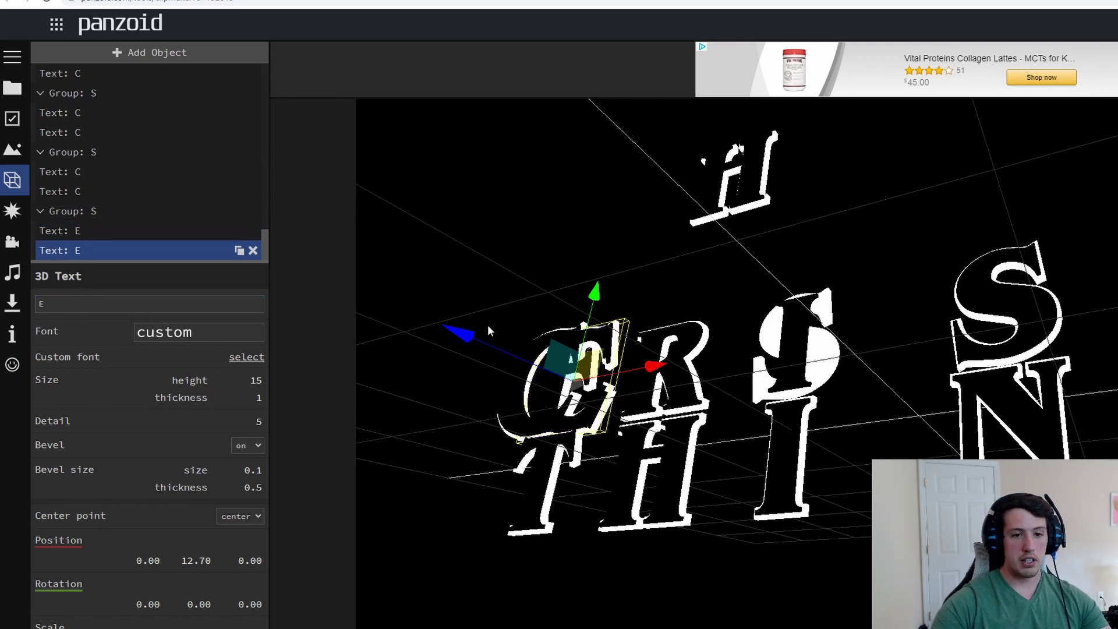
{"action": "left_click_drag", "start_coordinate": [596, 348], "coordinate": [656, 341]}
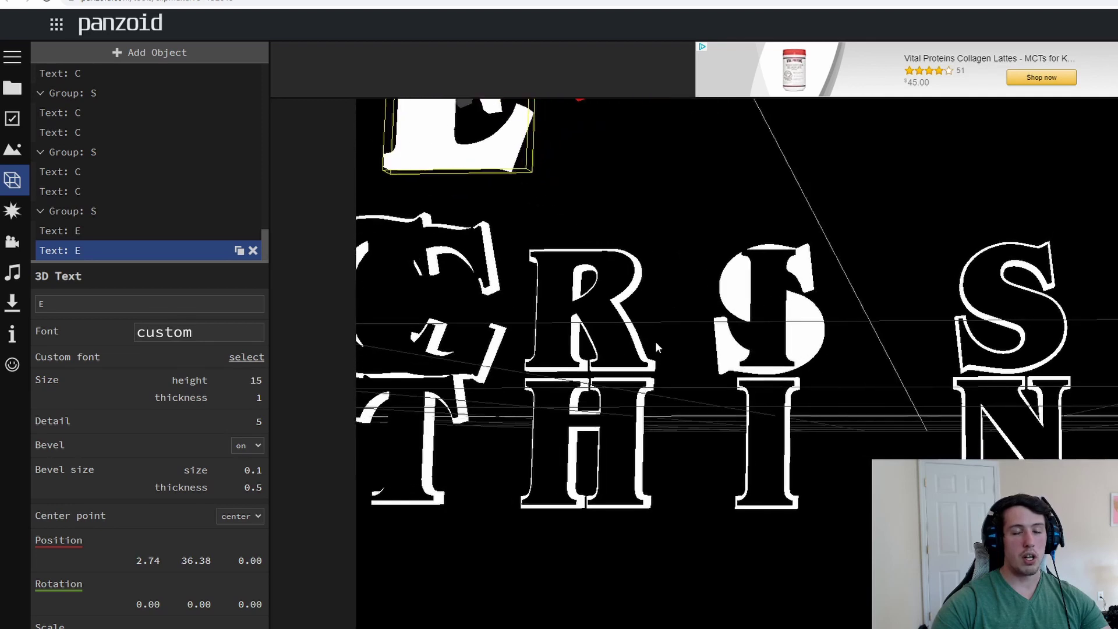
Step: Delete the trial E letters and all leftover duplicated C letter groups
{"action": "left_click", "coordinate": [253, 250]}
{"action": "left_click", "coordinate": [254, 251]}
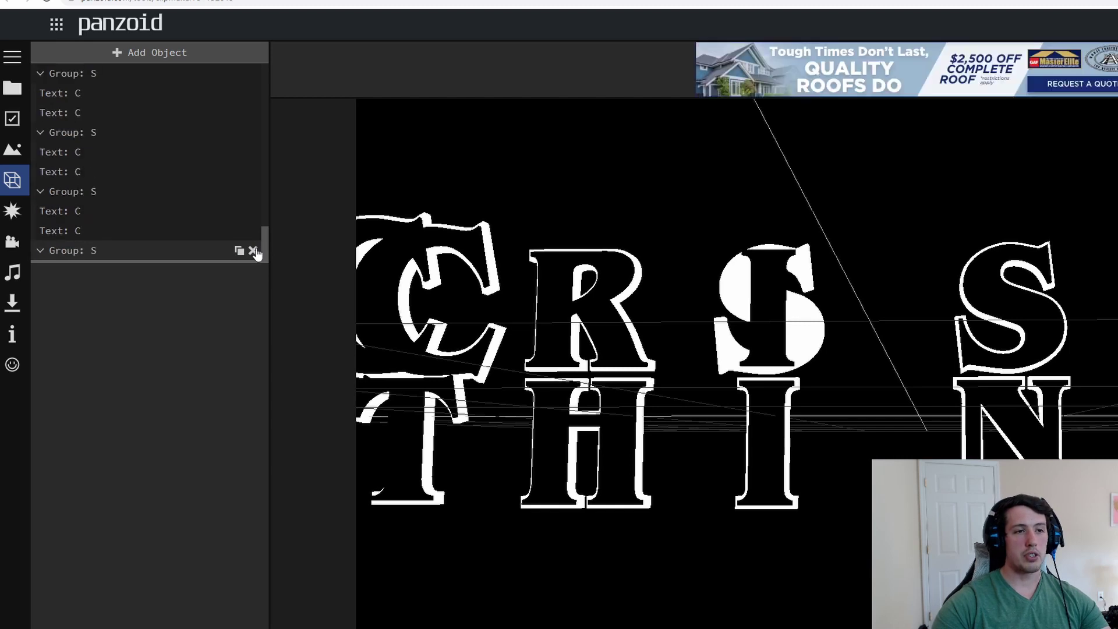
{"action": "left_click", "coordinate": [253, 251]}
{"action": "left_click", "coordinate": [253, 250]}
{"action": "left_click", "coordinate": [254, 251]}
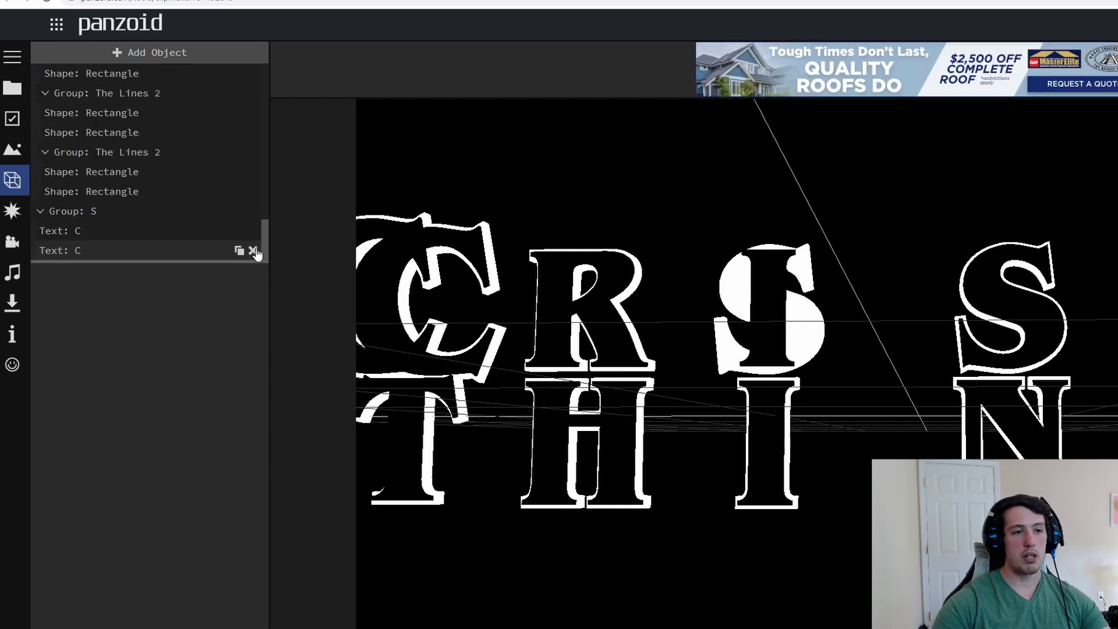
{"action": "left_click", "coordinate": [253, 251]}
{"action": "left_click", "coordinate": [250, 250]}
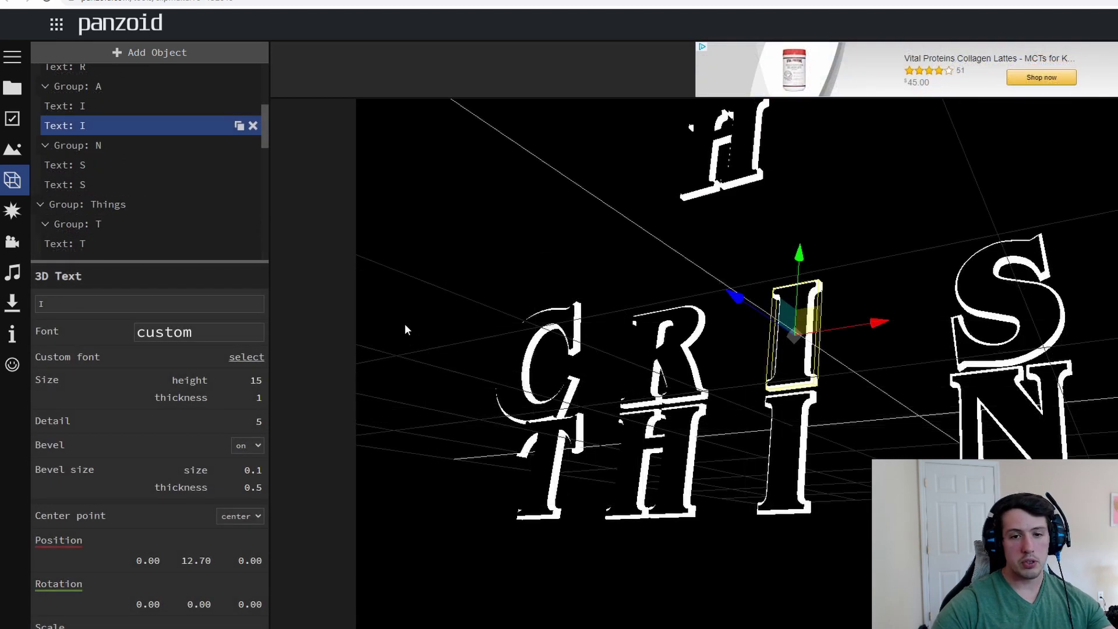
{"action": "left_click_drag", "start_coordinate": [406, 330], "coordinate": [454, 443]}
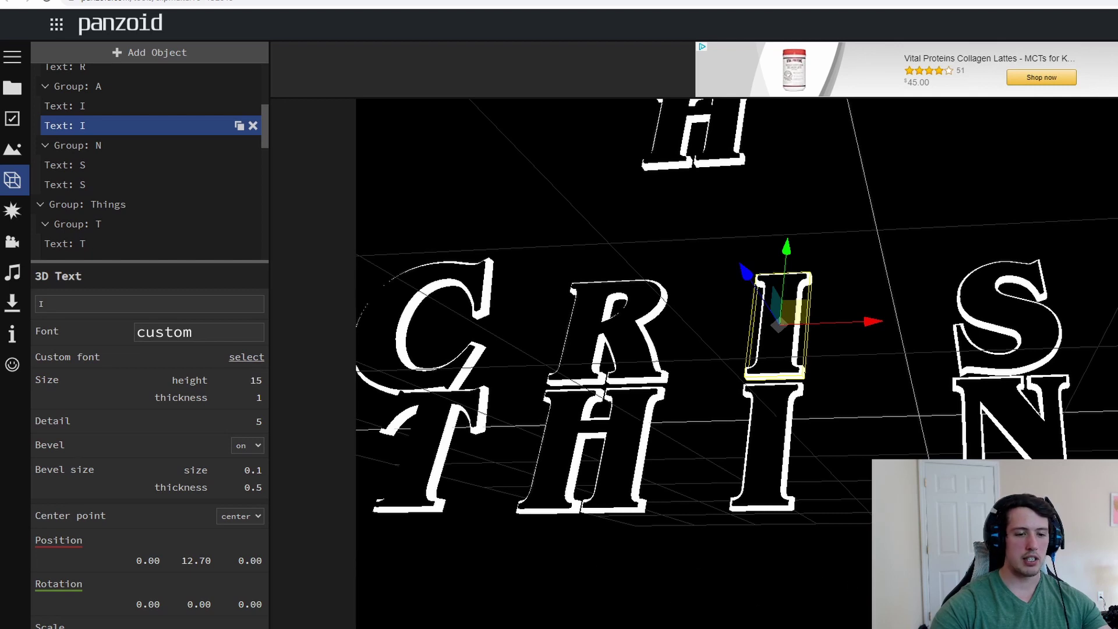
{"action": "left_click_drag", "start_coordinate": [492, 619], "coordinate": [396, 628]}
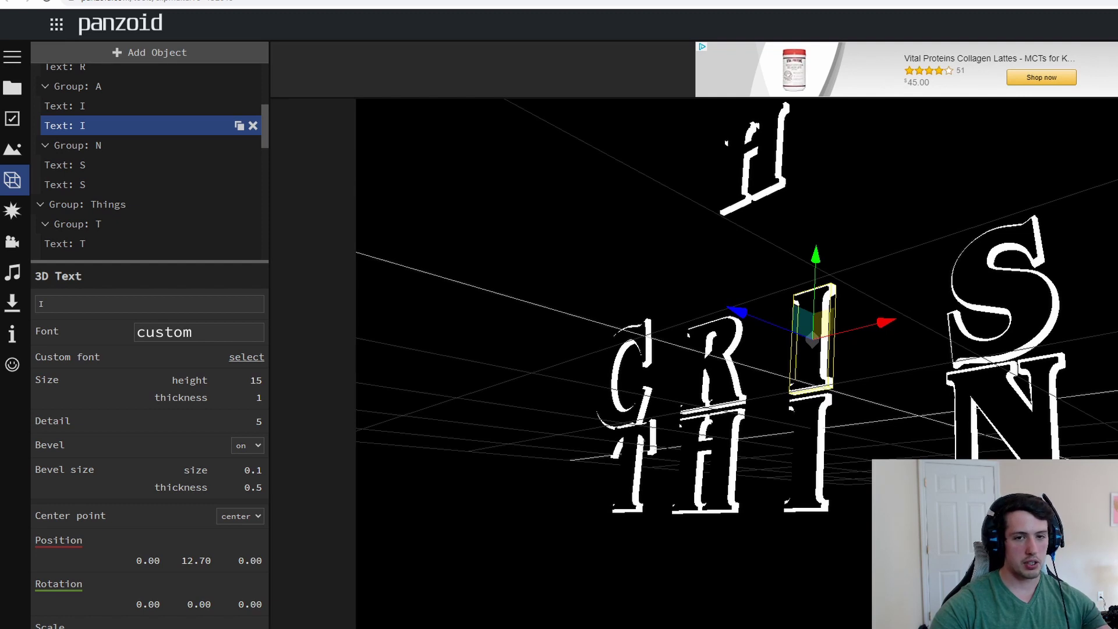
{"action": "scroll", "coordinate": [137, 204], "scroll_direction": "up", "scroll_amount": 3}
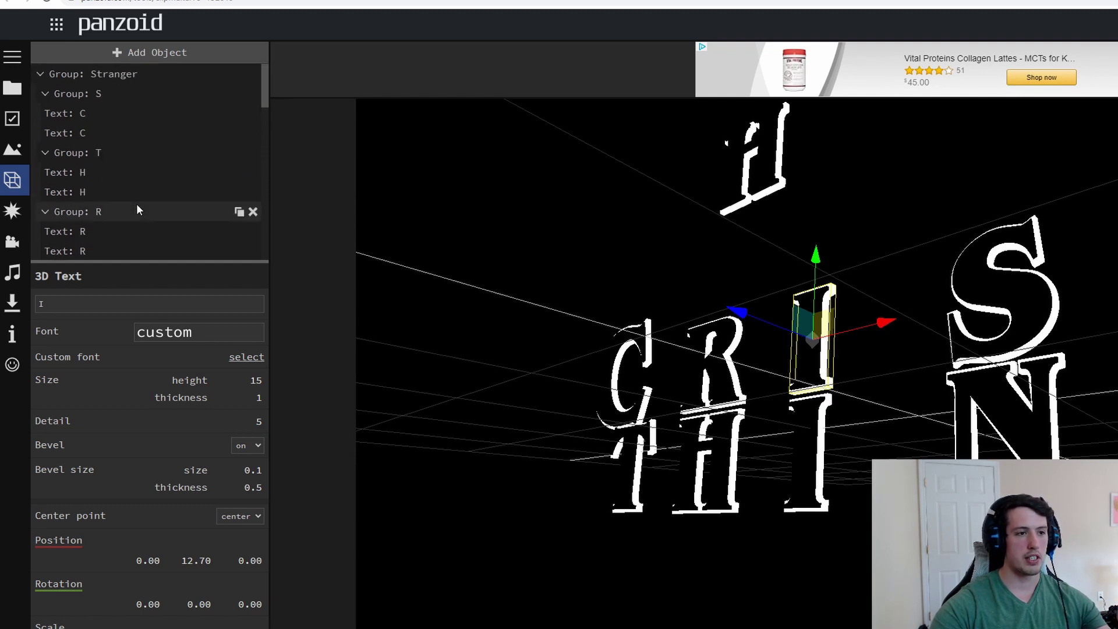
Step: Render the intro in balanced mode with the .webm (vp8/opus) output format
{"action": "left_click", "coordinate": [16, 310]}
{"action": "left_click", "coordinate": [227, 103]}
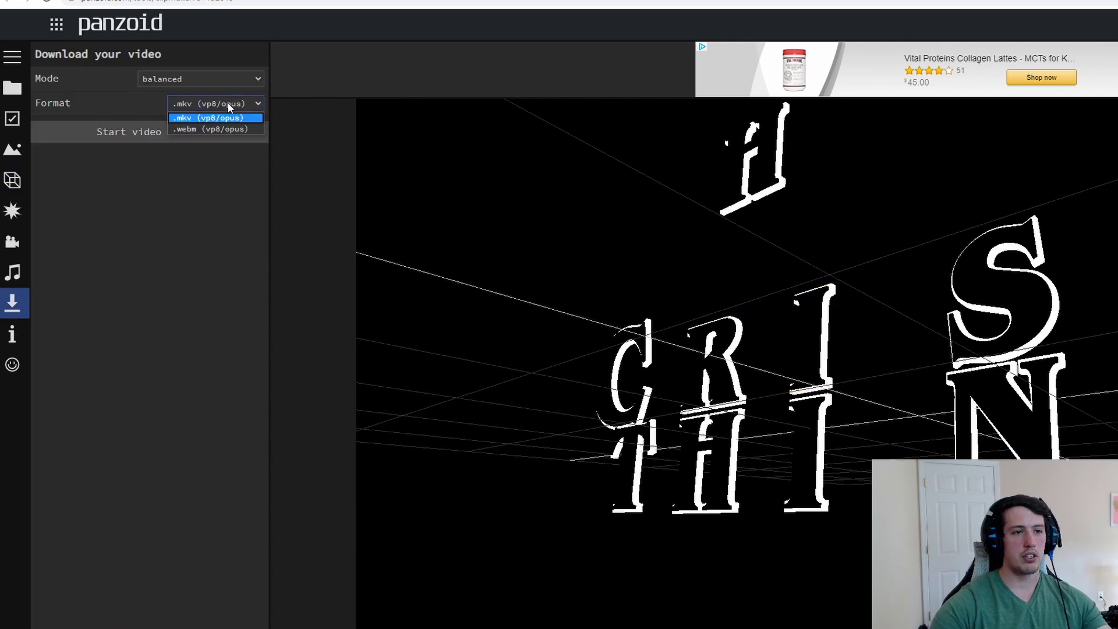
{"action": "left_click", "coordinate": [203, 213]}
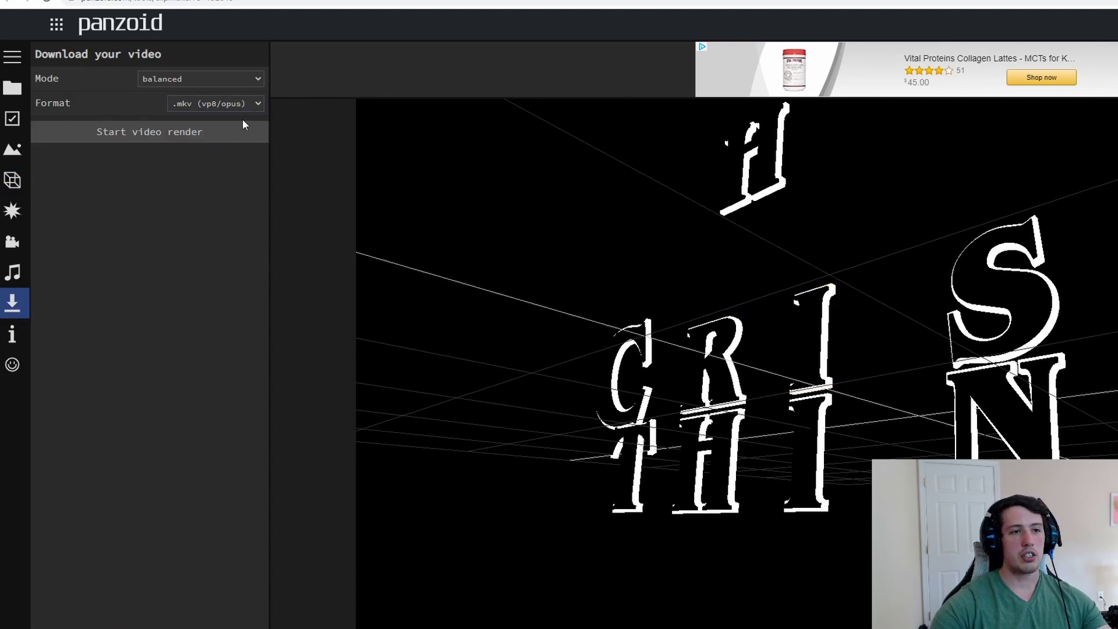
{"action": "left_click", "coordinate": [226, 74]}
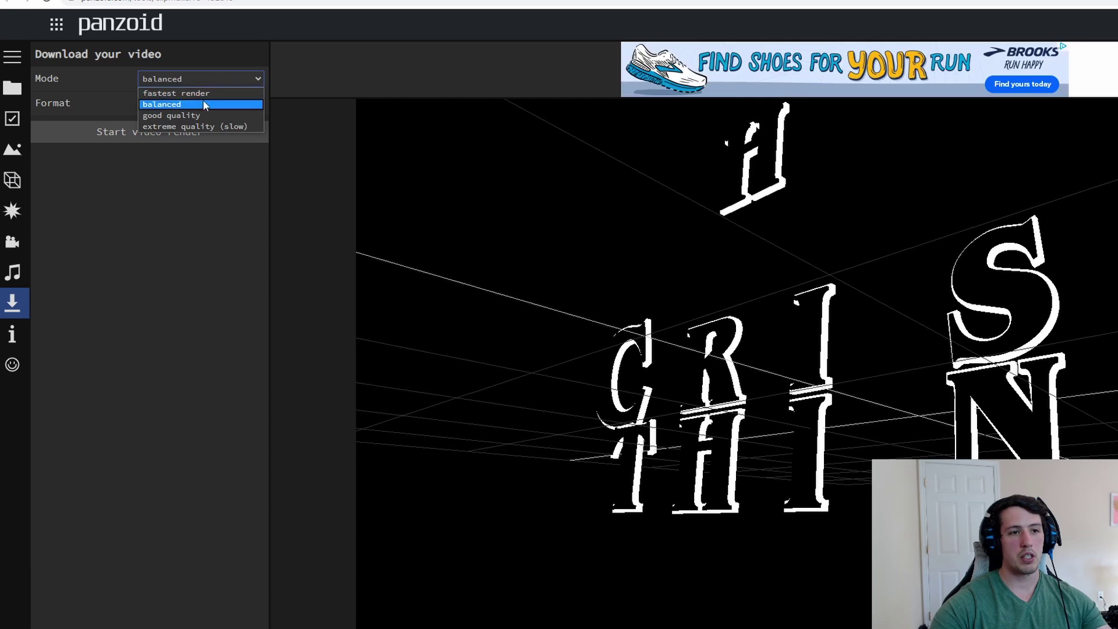
{"action": "left_click", "coordinate": [198, 166]}
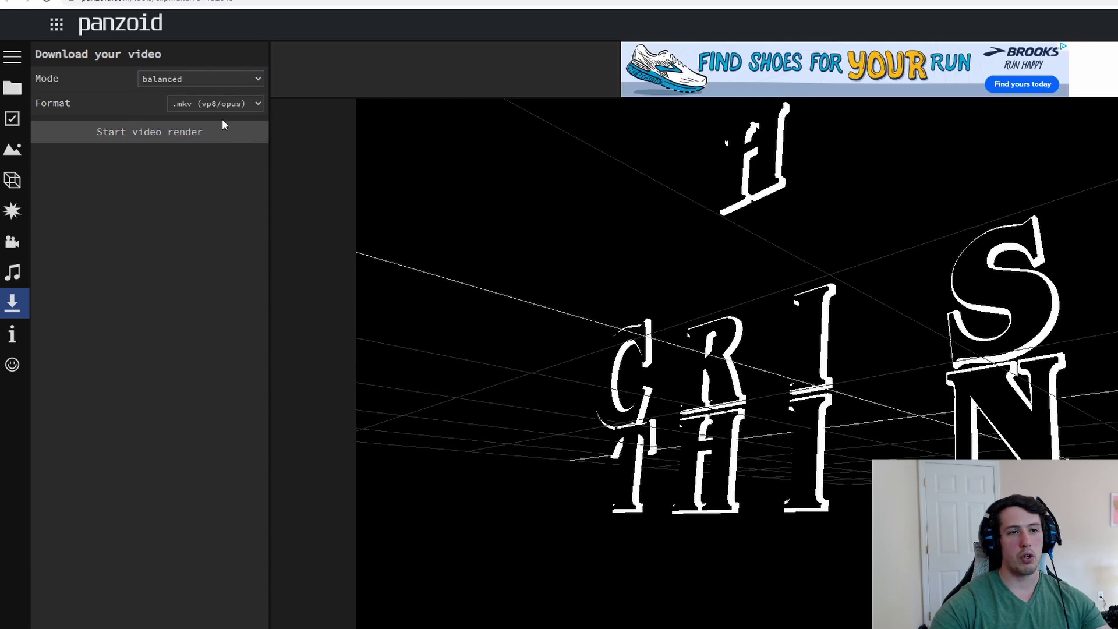
{"action": "left_click", "coordinate": [221, 78]}
{"action": "left_click", "coordinate": [221, 78]}
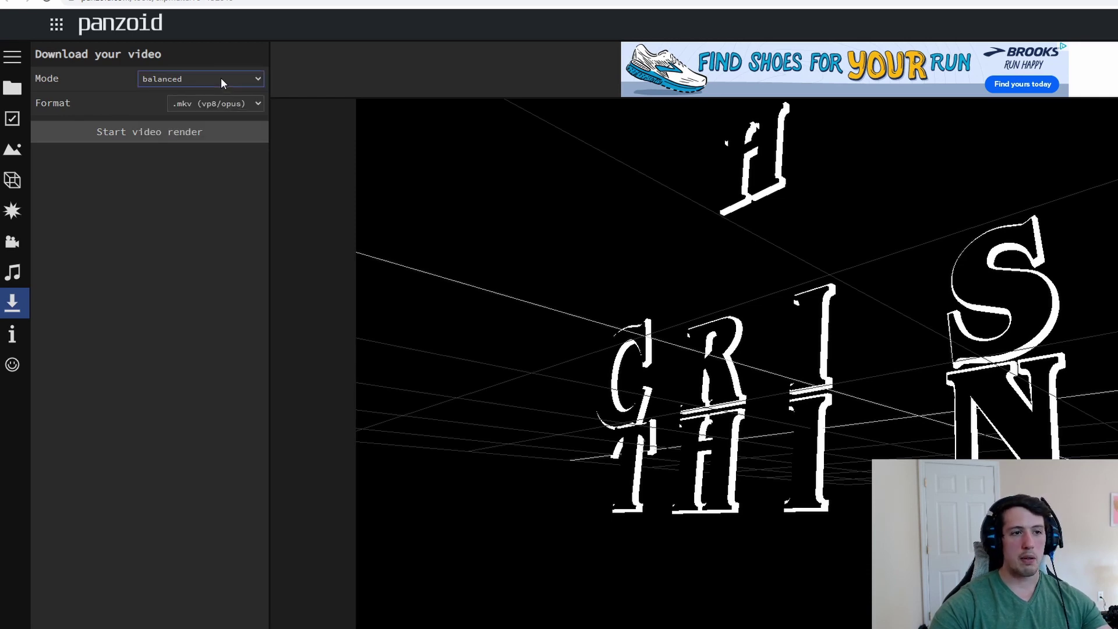
{"action": "left_click", "coordinate": [251, 106]}
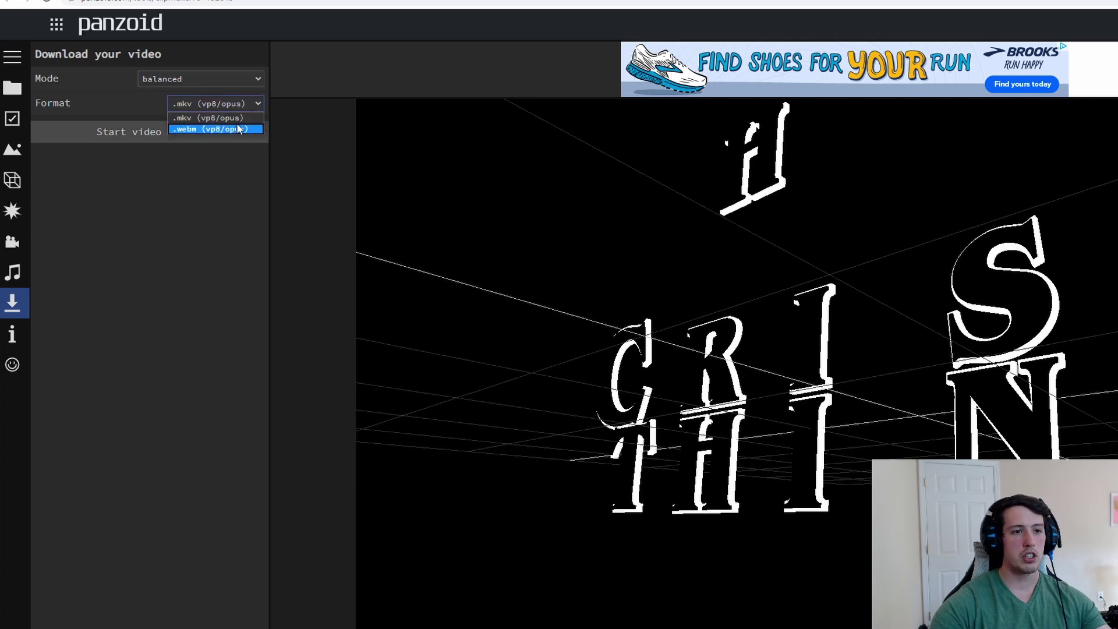
{"action": "left_click", "coordinate": [235, 127]}
{"action": "left_click", "coordinate": [219, 139]}
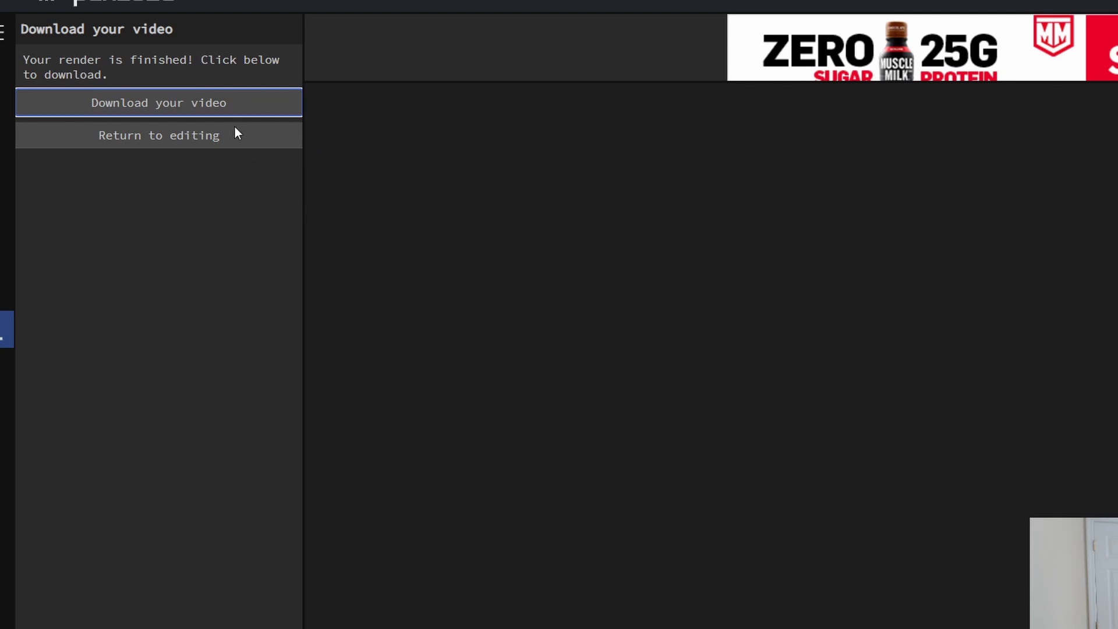
Step: Download the rendered intro as a WEBM file into the Downloads folder
{"action": "left_click", "coordinate": [224, 111]}
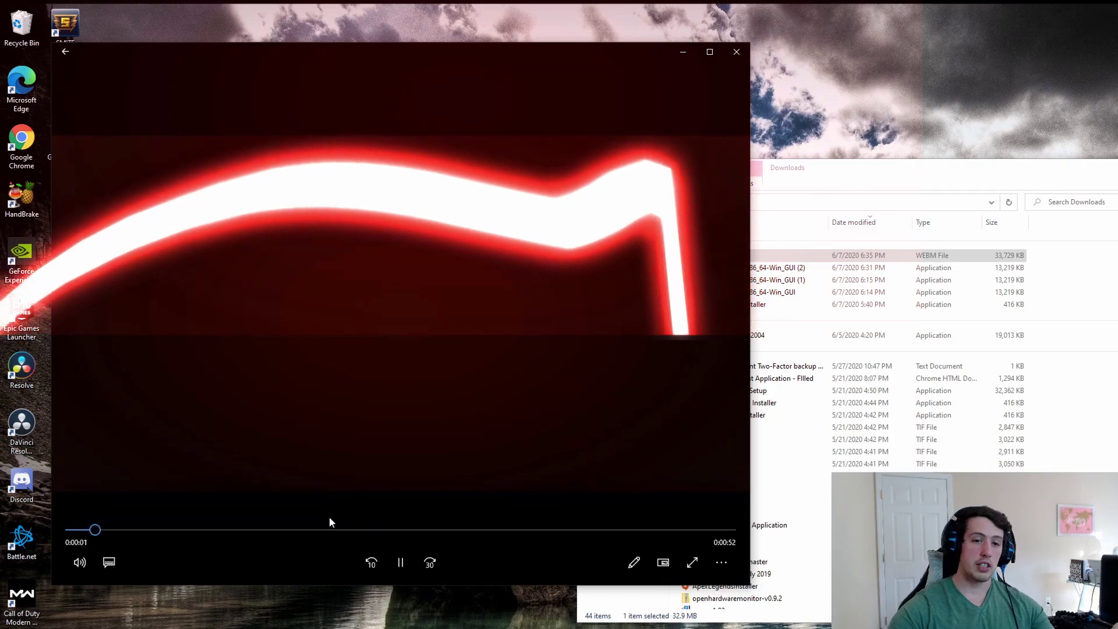
Step: Skip ahead through the intro in Movies & TV to the CHRIS THINGS title
{"action": "left_click", "coordinate": [287, 530]}
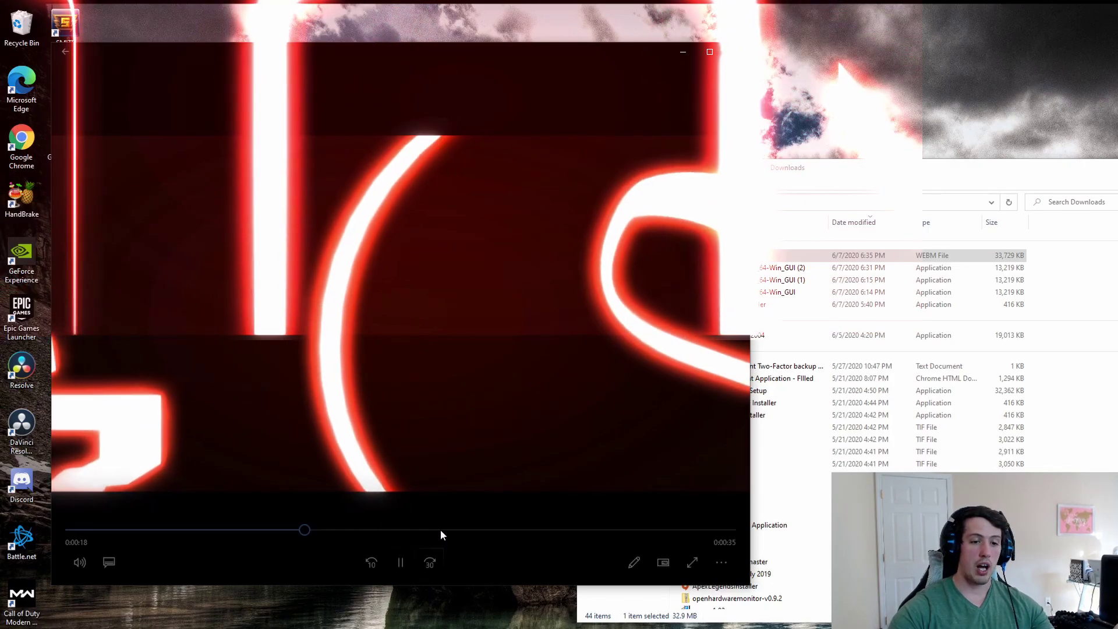
{"action": "left_click", "coordinate": [448, 534]}
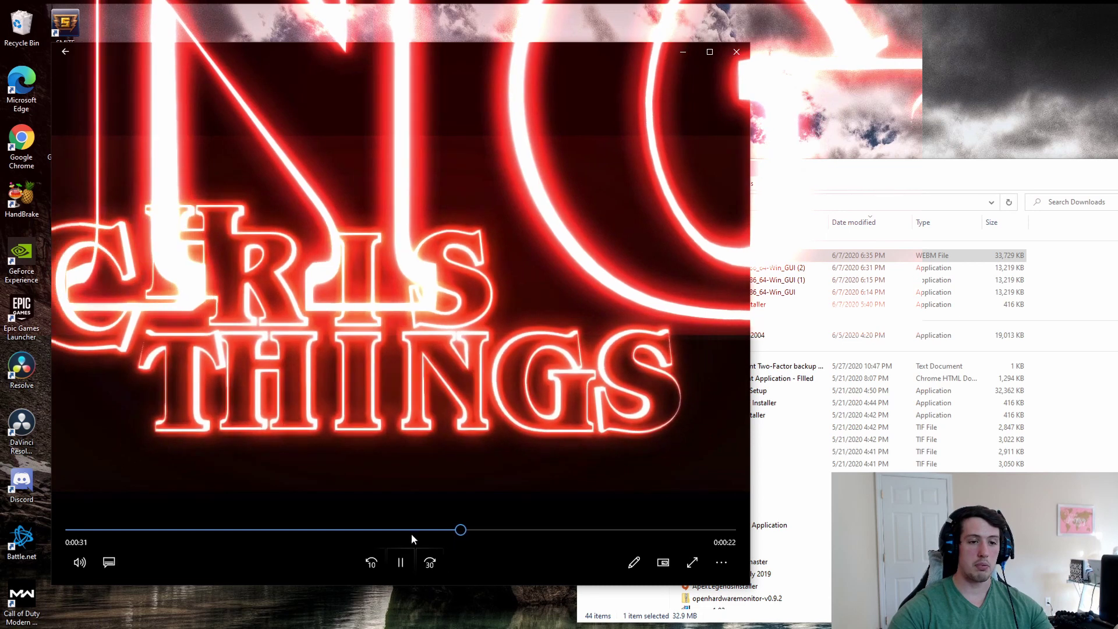
{"action": "left_click", "coordinate": [410, 535]}
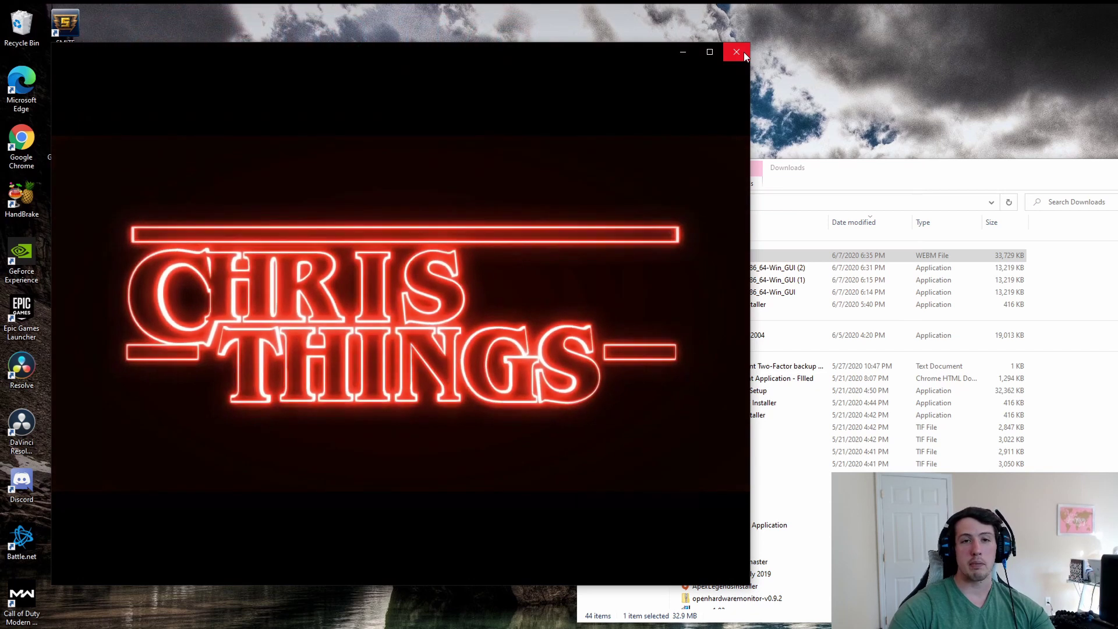
Step: Close the video player, Downloads folder and File Explorer, then switch to Chrome's HandBrake tab
{"action": "left_click", "coordinate": [737, 52]}
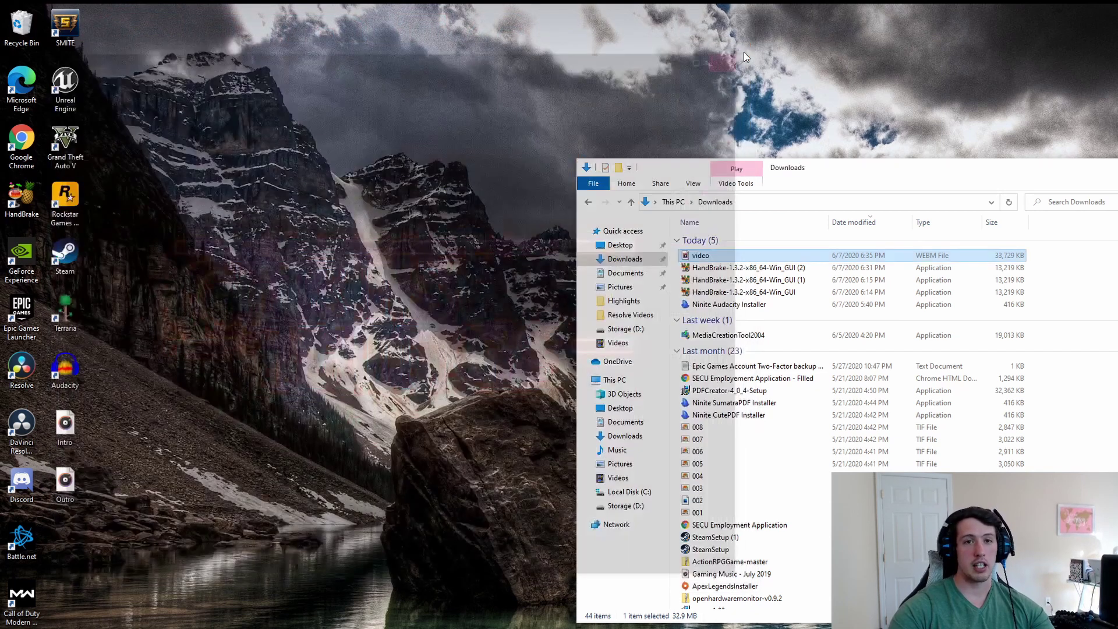
{"action": "key", "text": "alt+F4"}
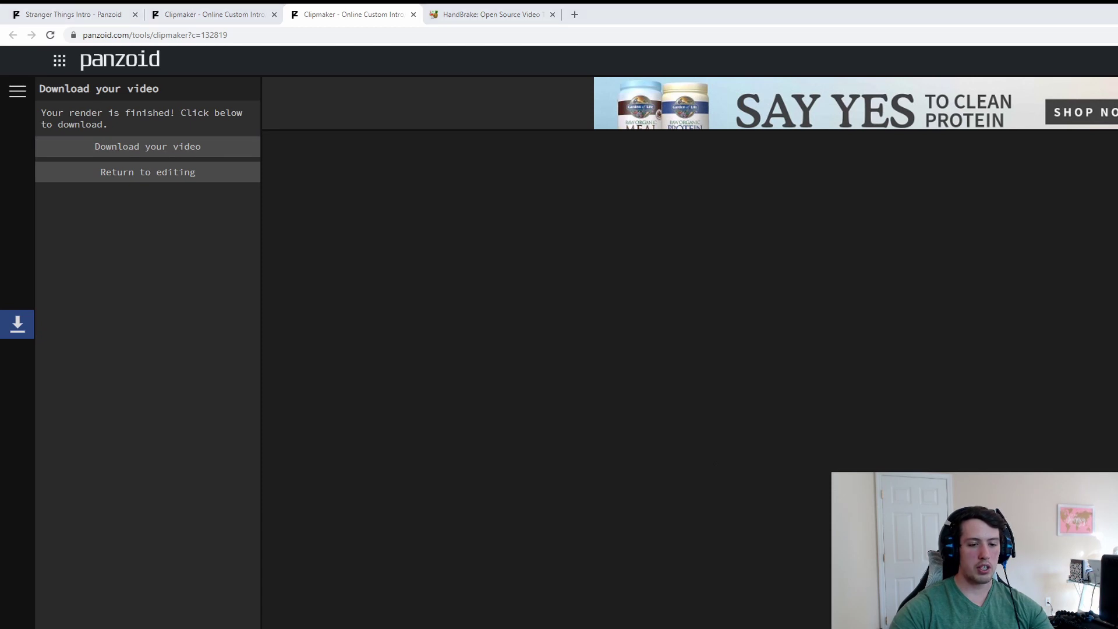
{"action": "key", "text": "super+e"}
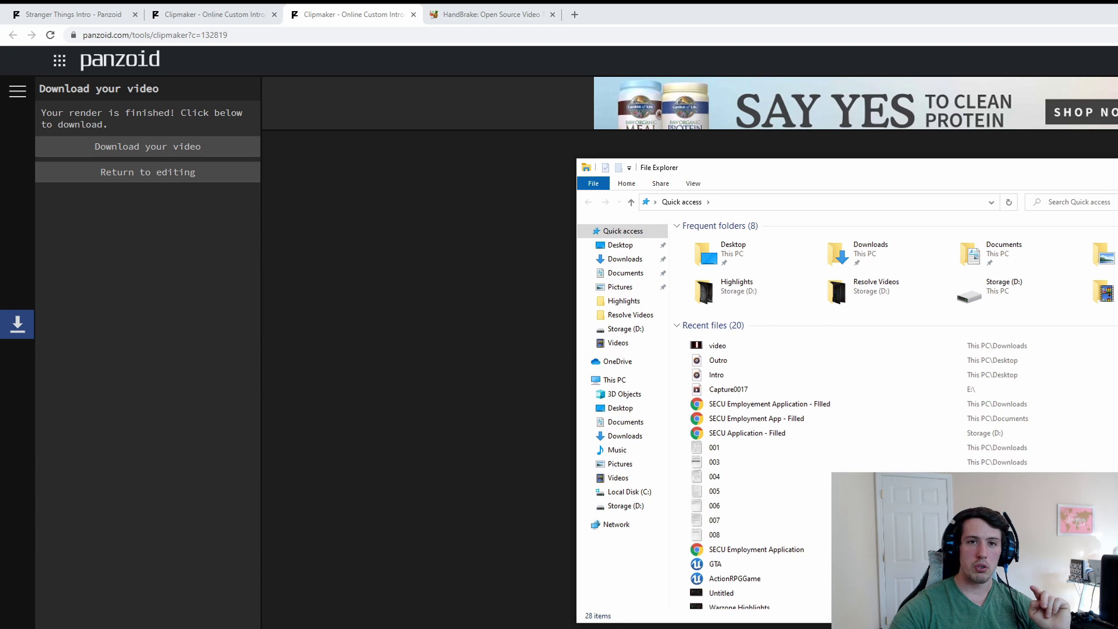
{"action": "left_click", "coordinate": [964, 136]}
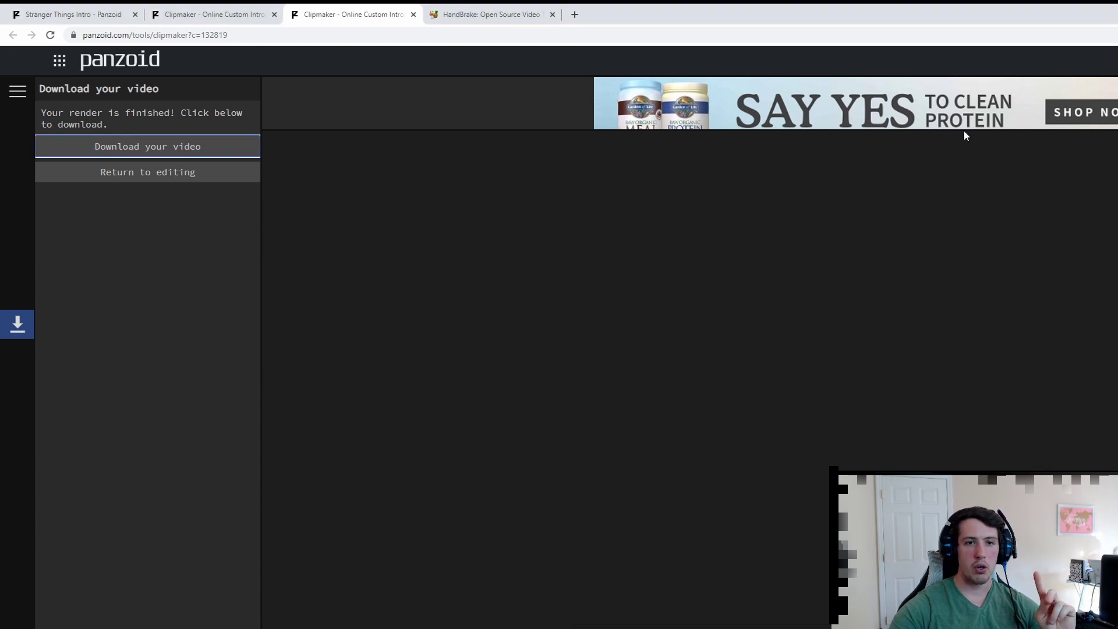
{"action": "left_click", "coordinate": [506, 11]}
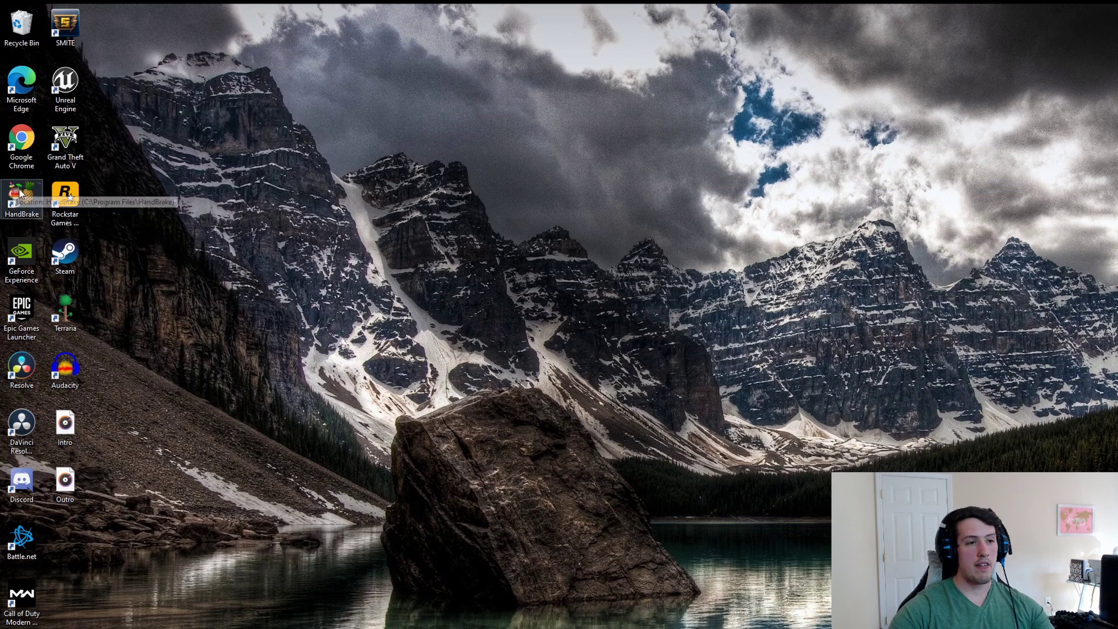
Step: Launch and maximize HandBrake, then load the downloaded intro video from Downloads as the source
{"action": "left_click", "coordinate": [15, 192]}
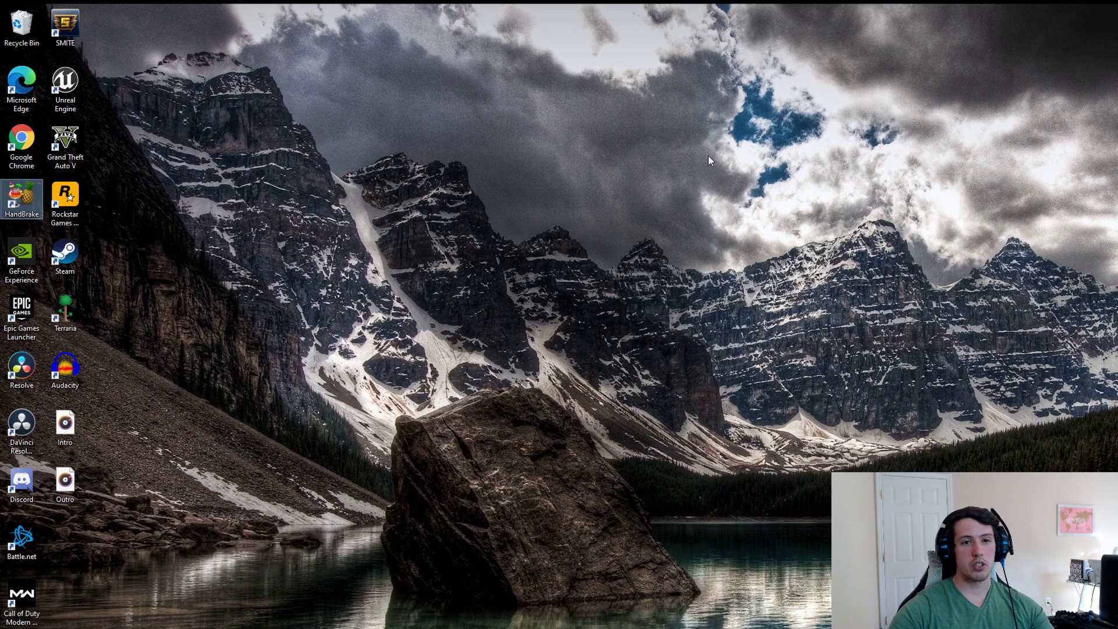
{"action": "double_click", "coordinate": [998, 235]}
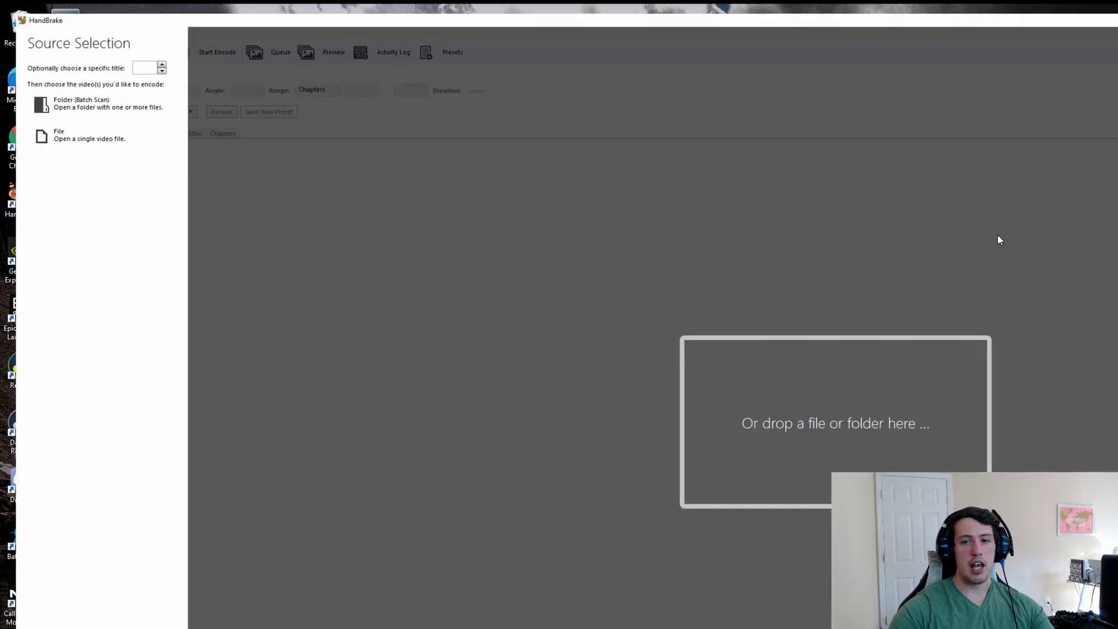
{"action": "left_click", "coordinate": [86, 130]}
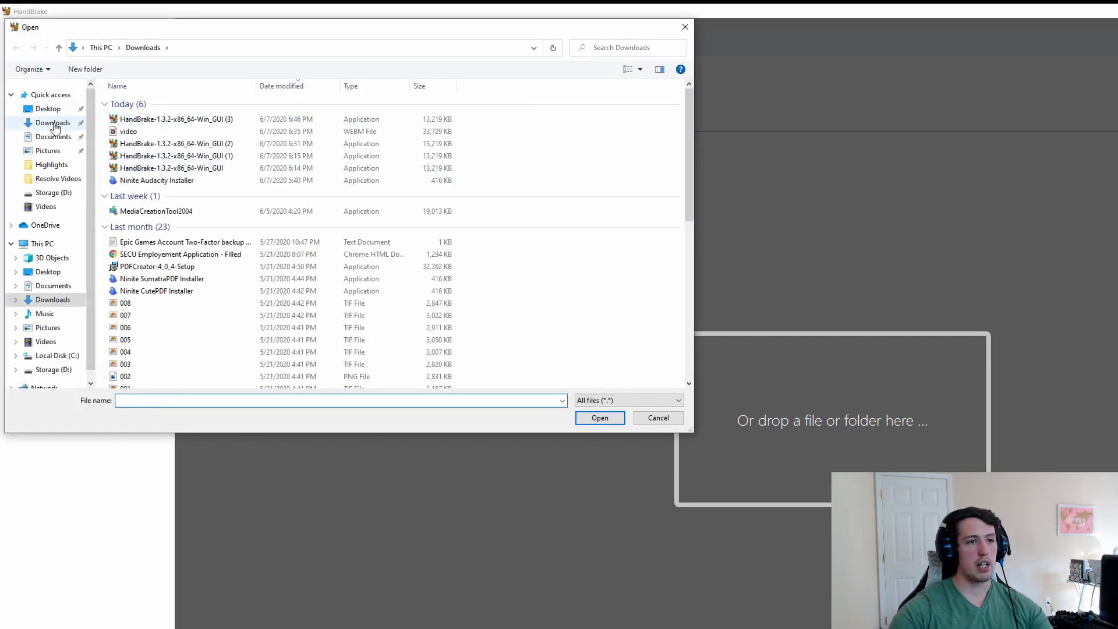
{"action": "left_click", "coordinate": [158, 134]}
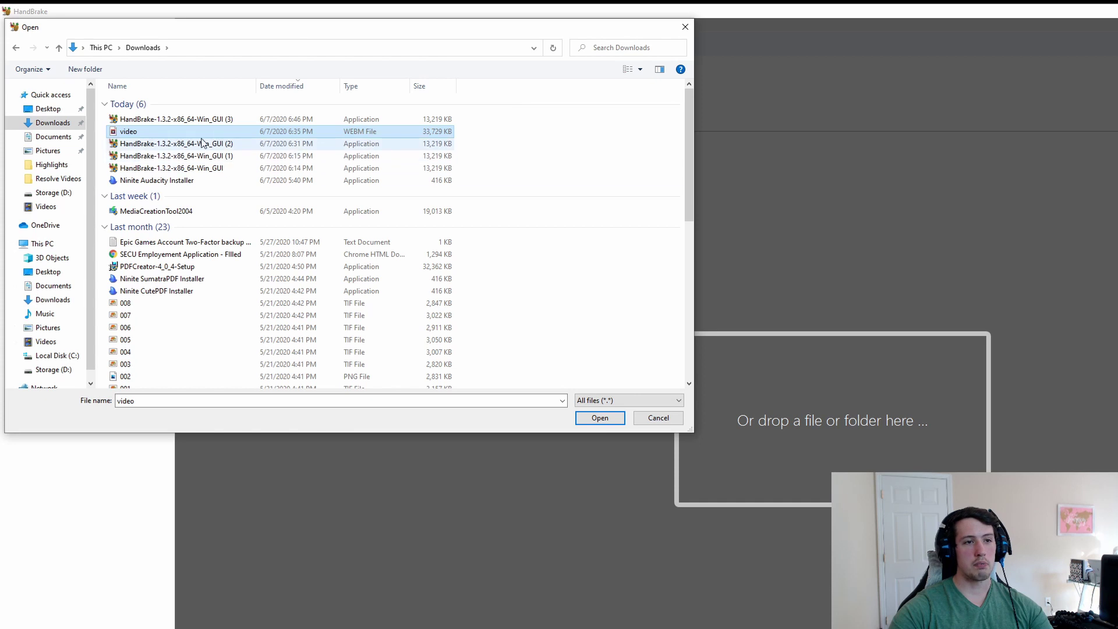
{"action": "left_click", "coordinate": [600, 418]}
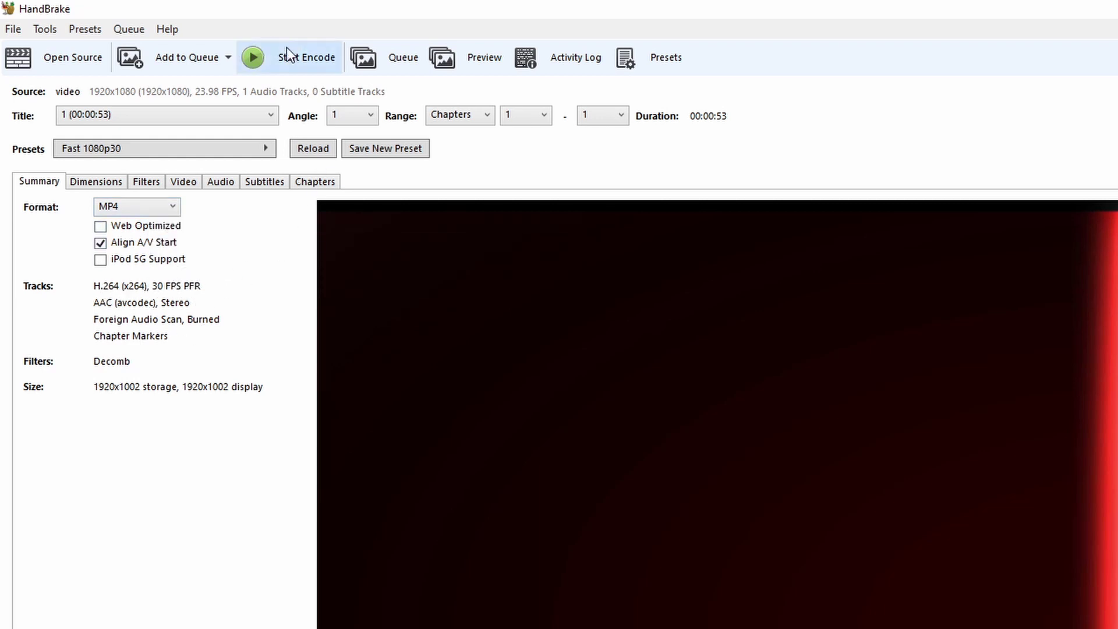
Step: Start encoding the intro to MP4 and open File Explorer with Win+E
{"action": "left_click", "coordinate": [299, 58]}
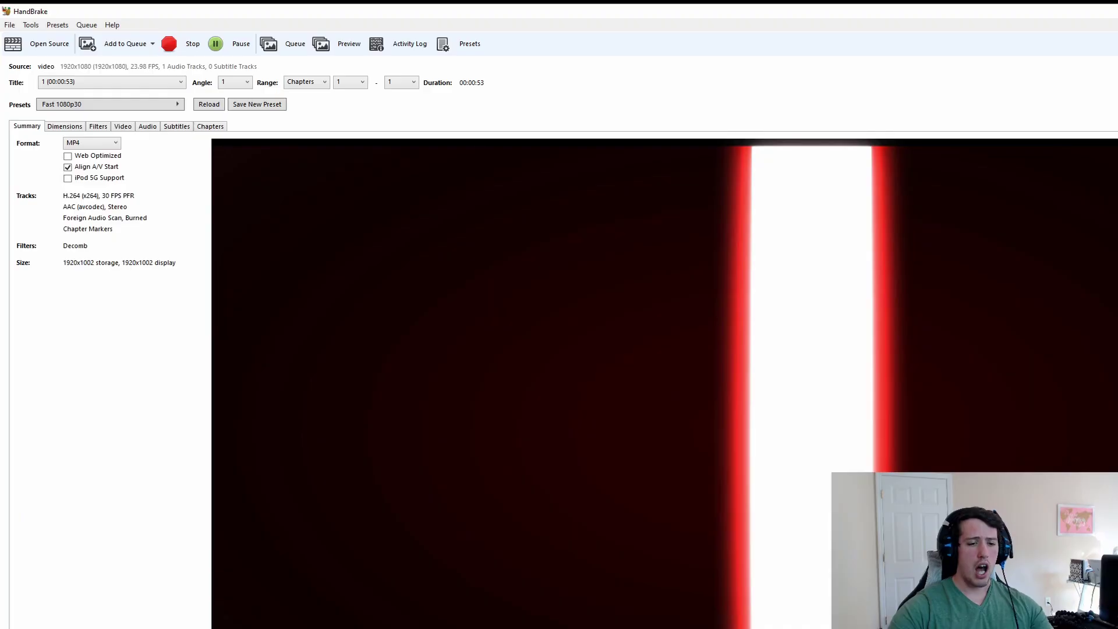
{"action": "key", "text": "super+e"}
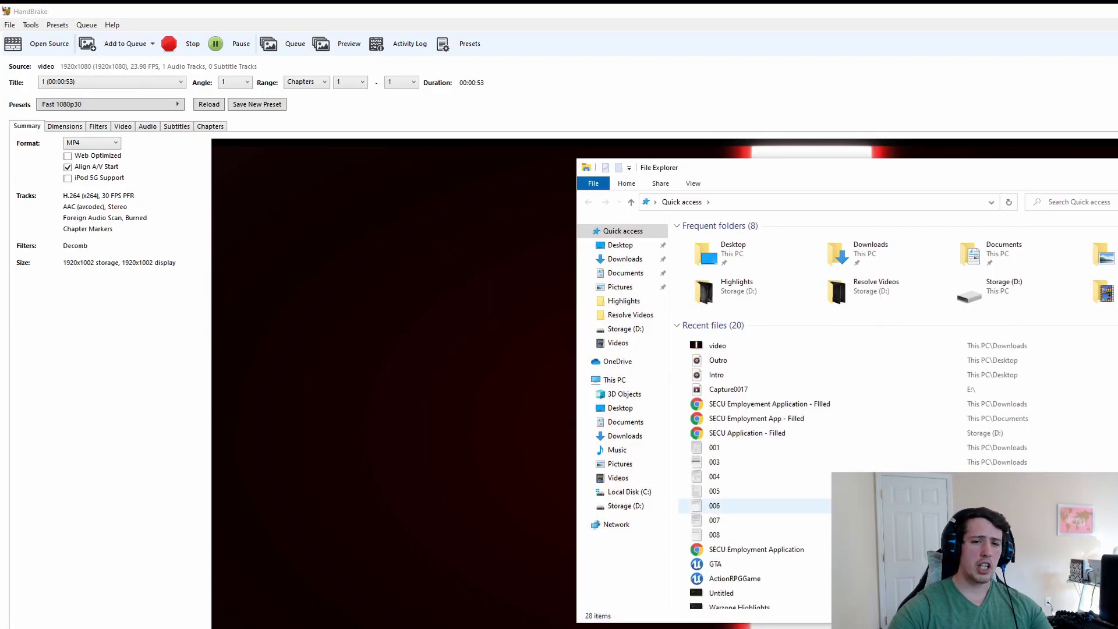
Step: Play the converted MP4, pausing and scrubbing to check the neon CHRIS THINGS title, then restart near the beginning
{"action": "double_click", "coordinate": [767, 342]}
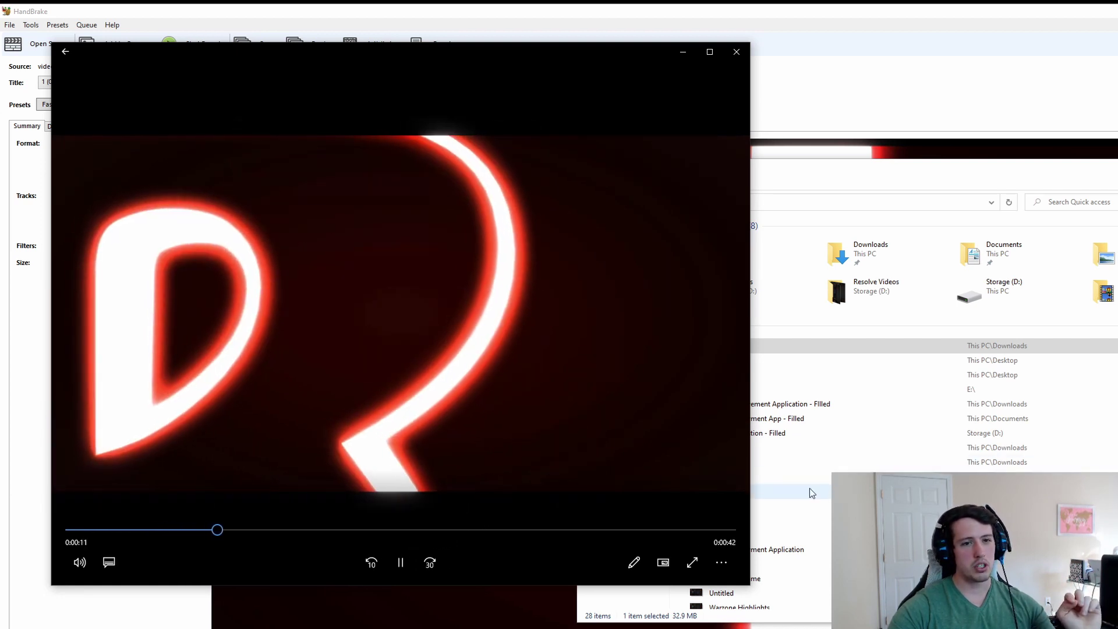
{"action": "left_click", "coordinate": [412, 563]}
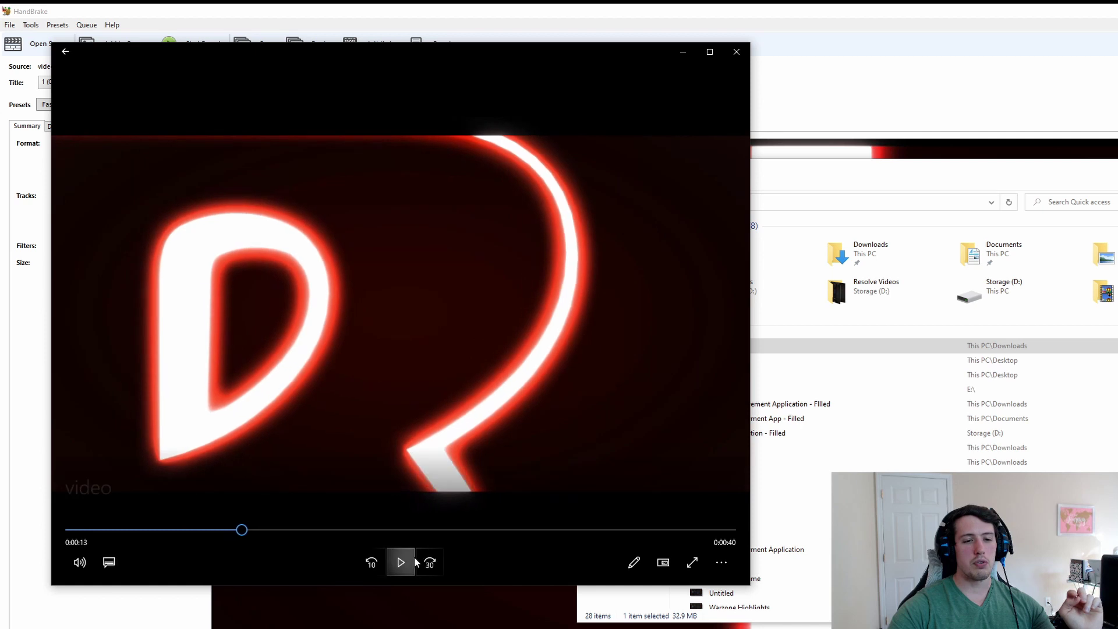
{"action": "left_click", "coordinate": [480, 530]}
{"action": "left_click_drag", "start_coordinate": [478, 530], "coordinate": [440, 529]}
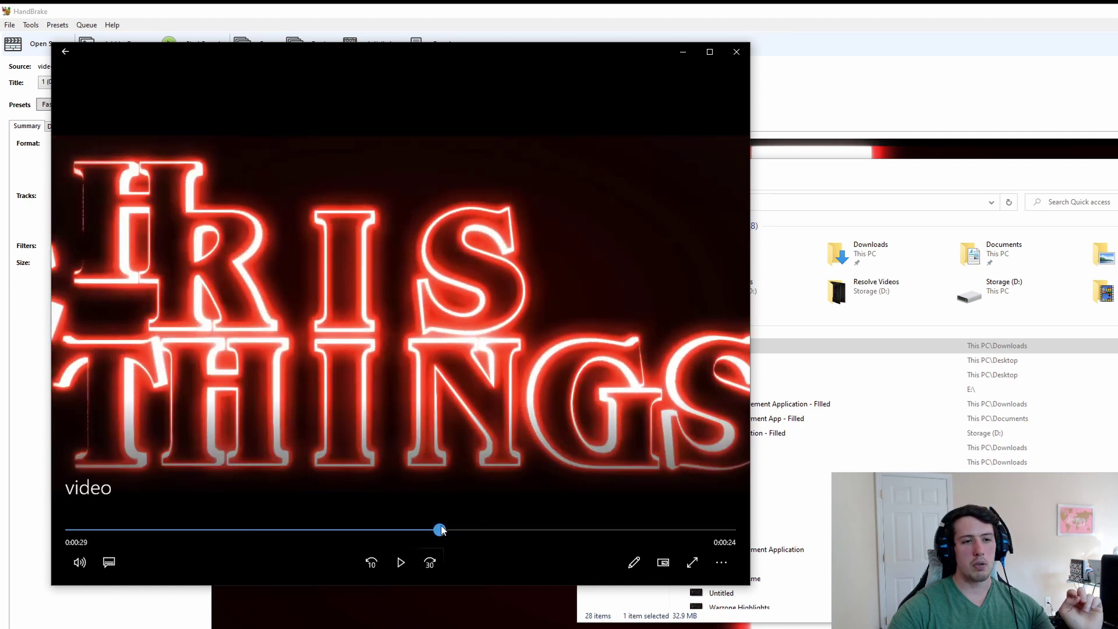
{"action": "left_click", "coordinate": [399, 562]}
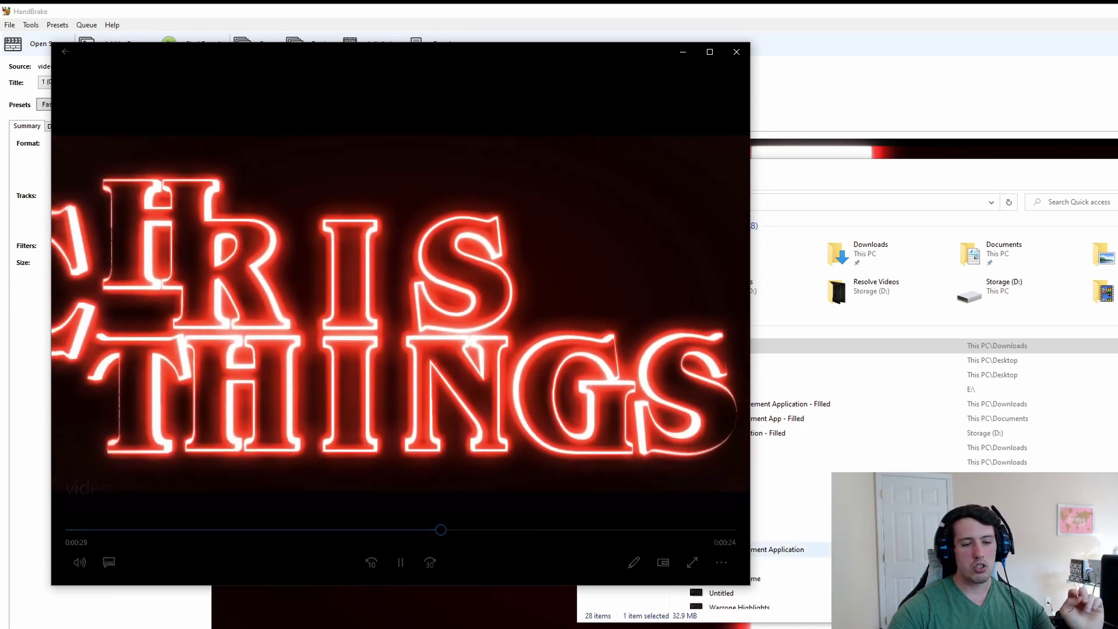
{"action": "mouse_move", "coordinate": [690, 414]}
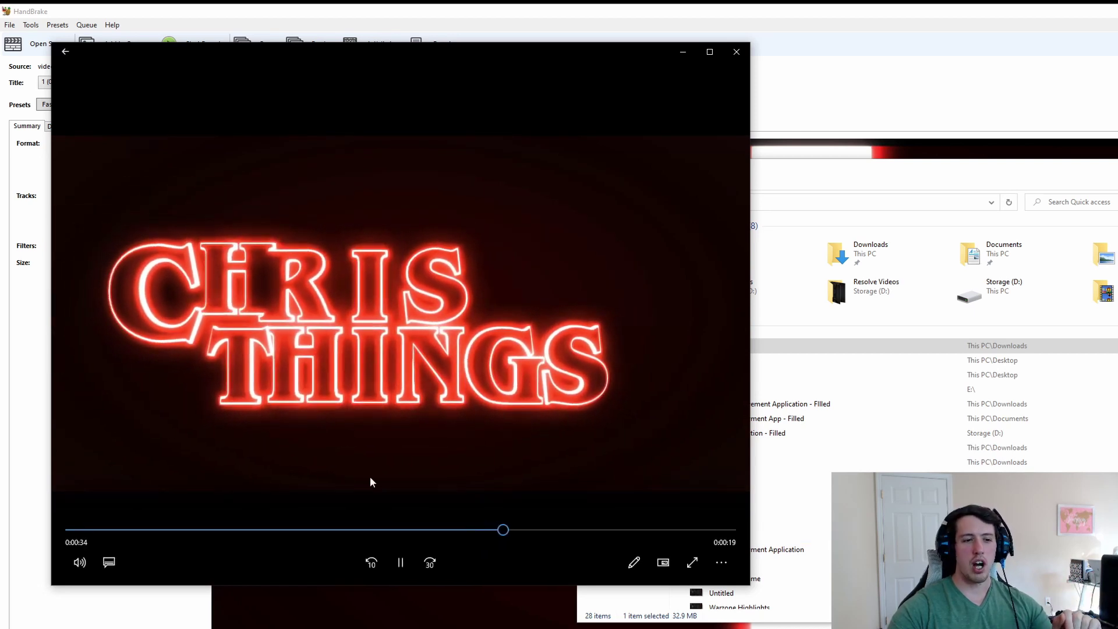
{"action": "left_click", "coordinate": [159, 530]}
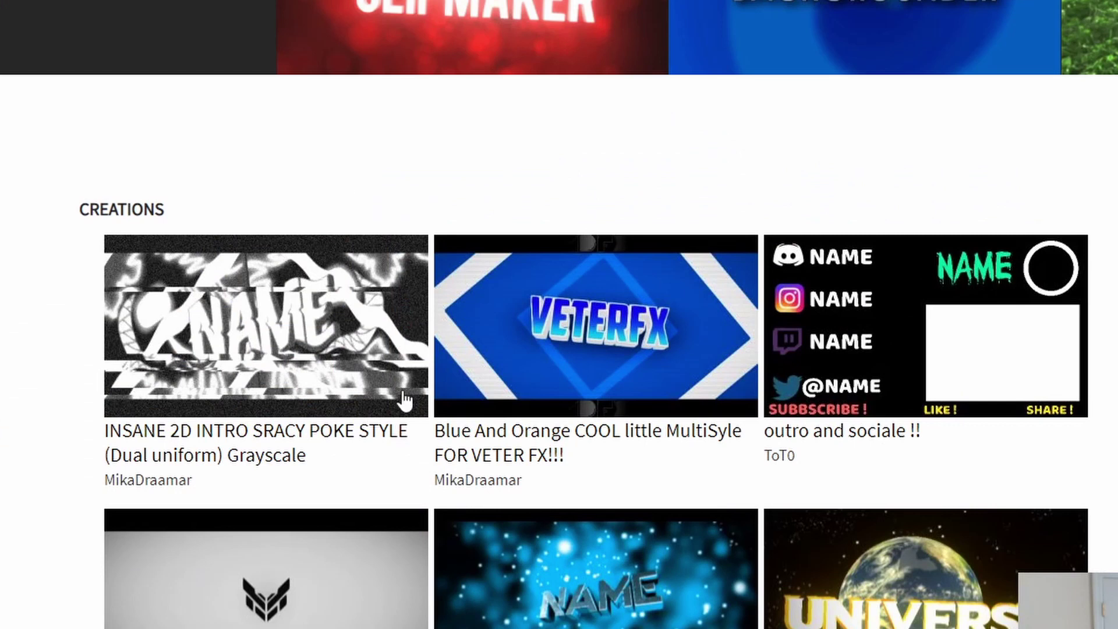
{"action": "scroll", "coordinate": [404, 400], "scroll_direction": "down", "scroll_amount": 2}
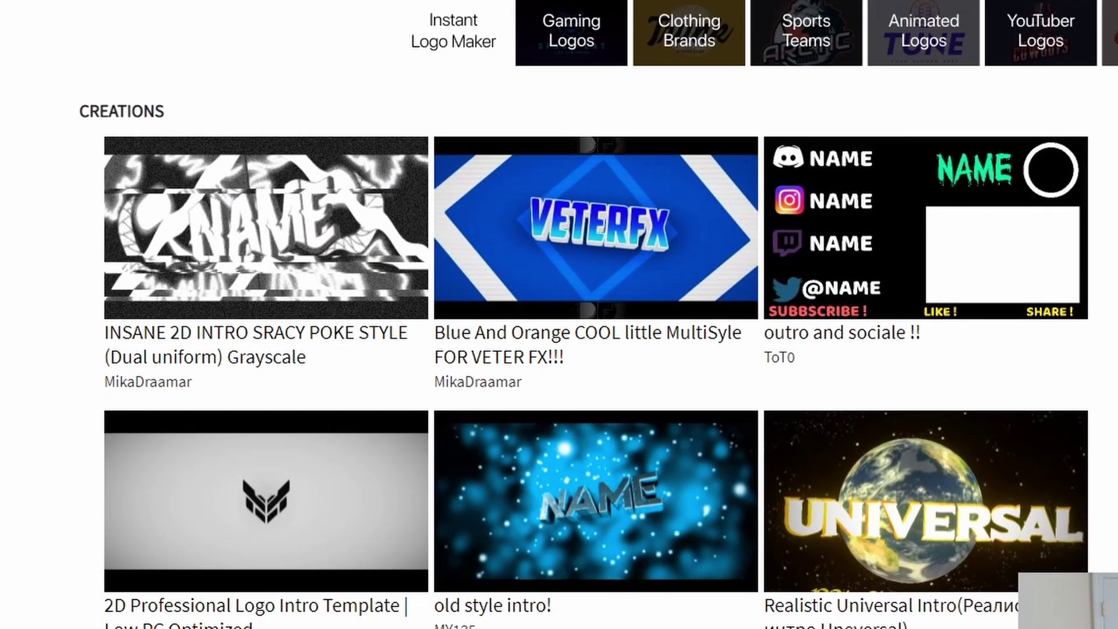